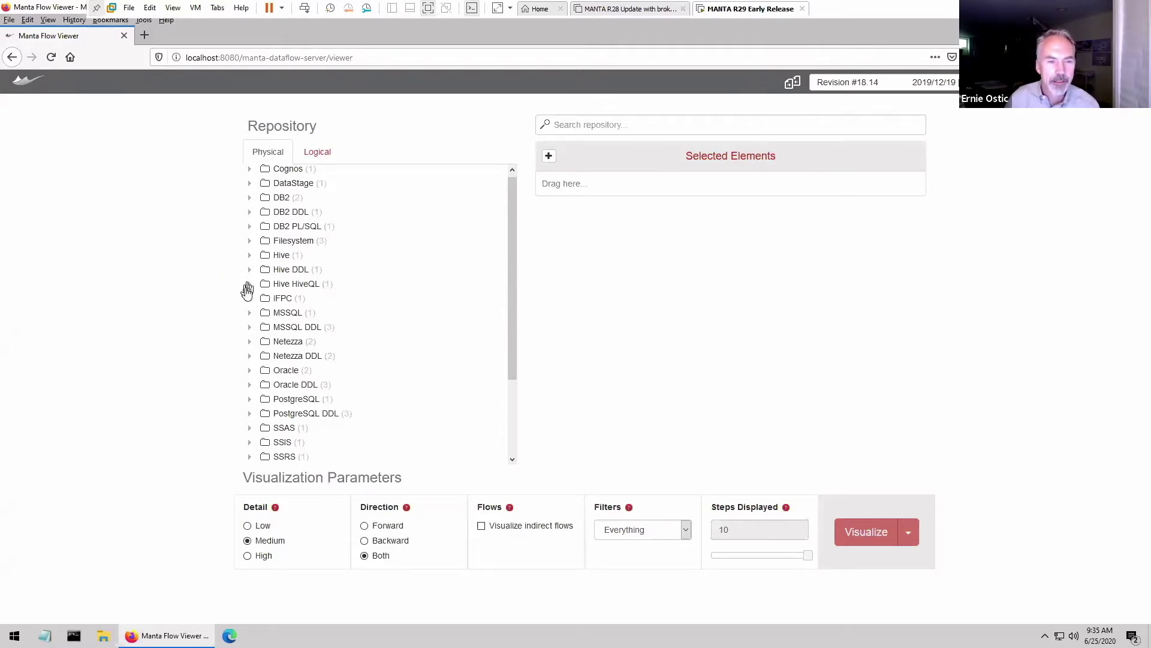
# Step: Inspect the schemas of the manta database under MSSQL in the repository tree, and collapse the branch
pyautogui.click(251, 314)
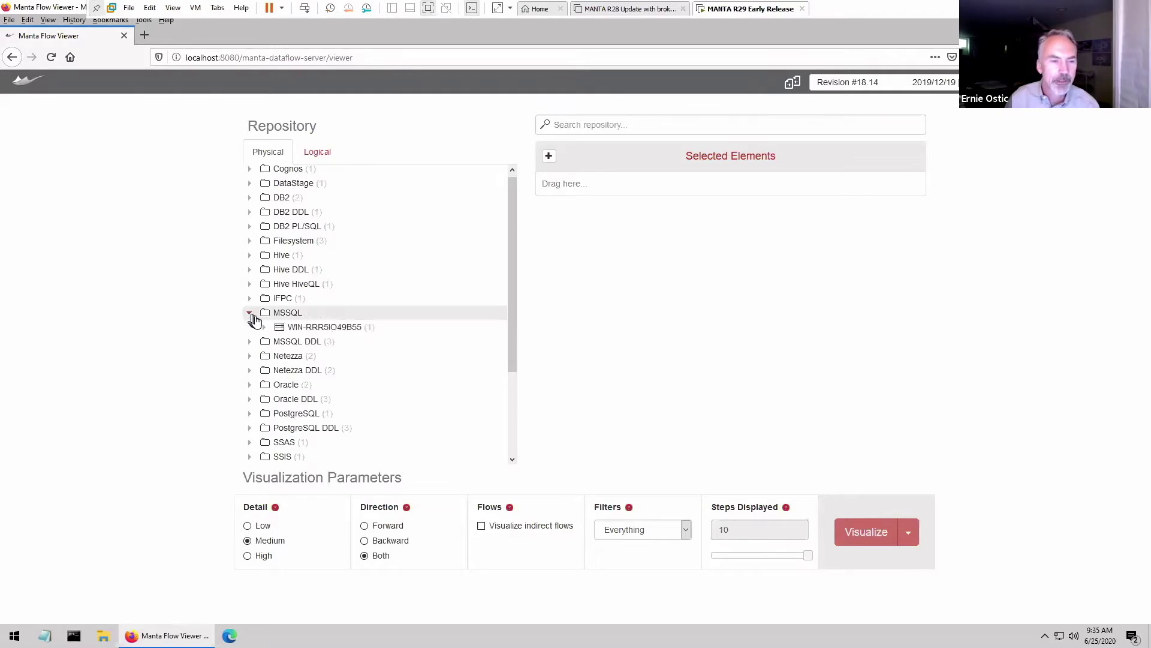
pyautogui.click(264, 328)
pyautogui.click(278, 340)
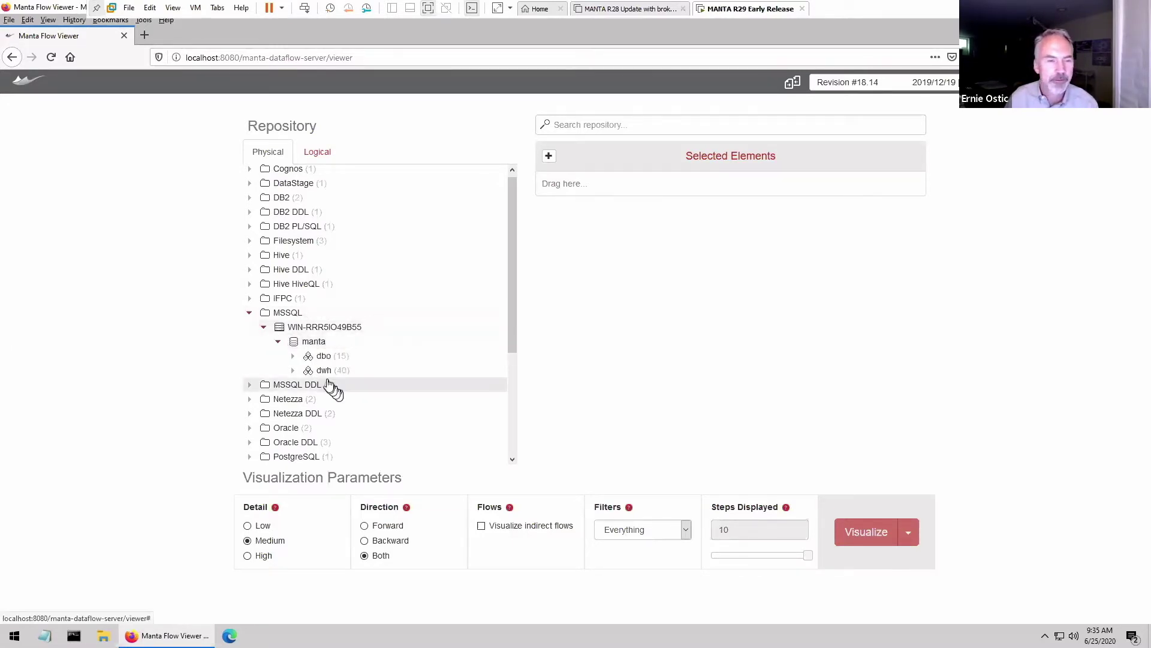
pyautogui.click(249, 314)
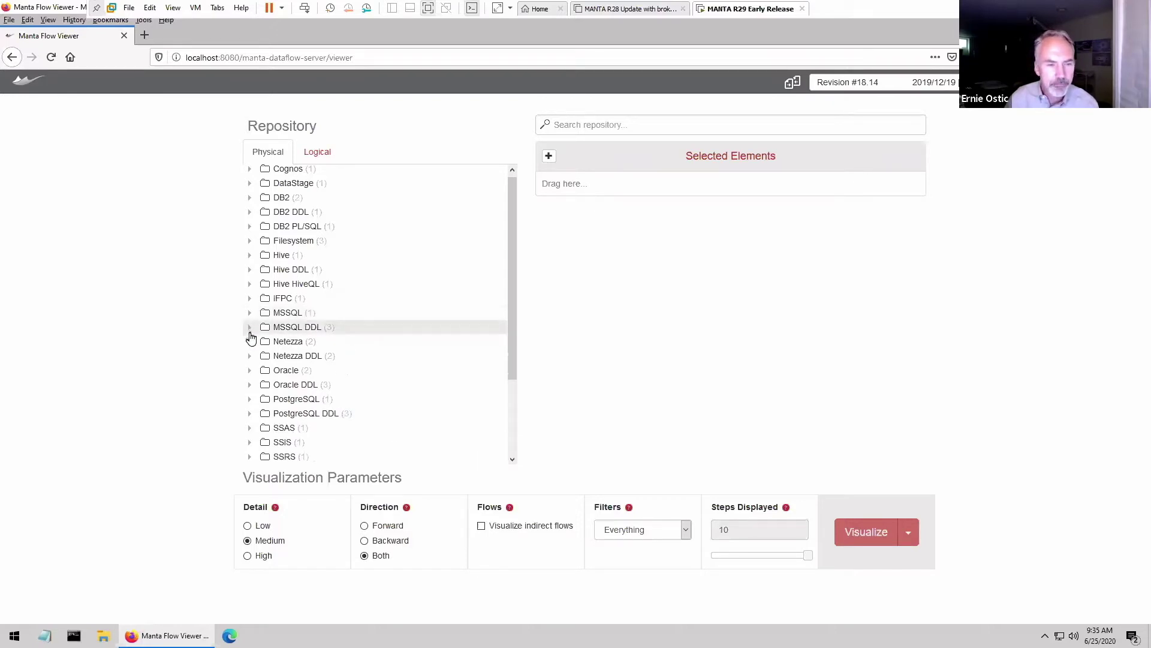
# Step: Inspect the schemas of the ORCL database under Oracle, and collapse the branch
pyautogui.click(249, 371)
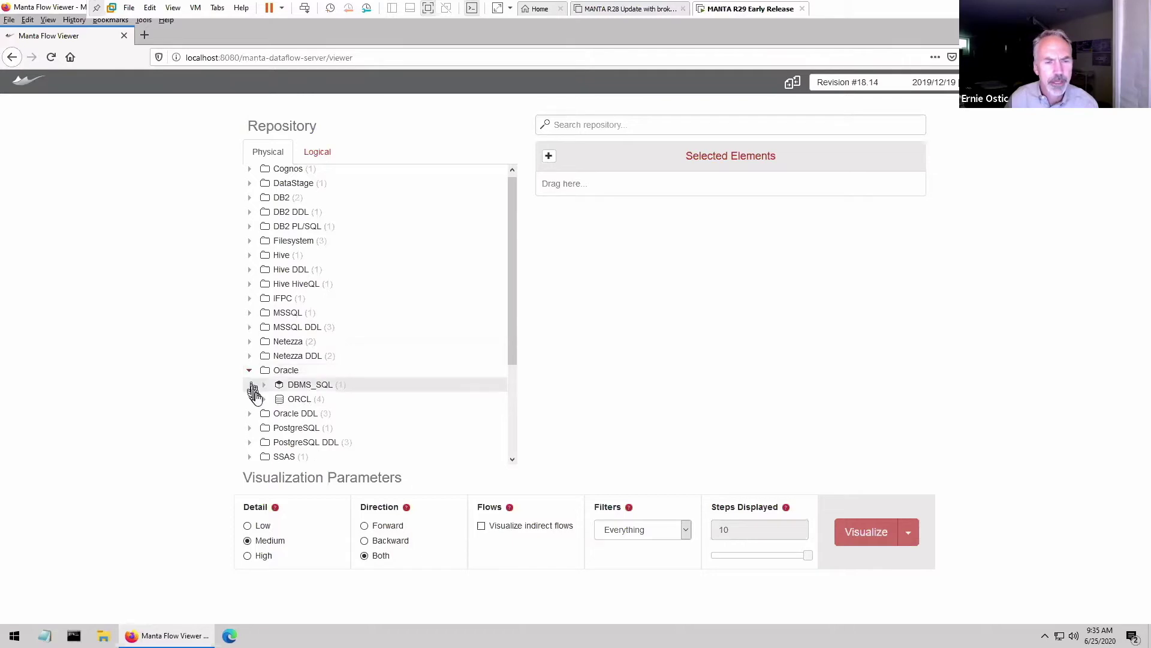
pyautogui.click(265, 400)
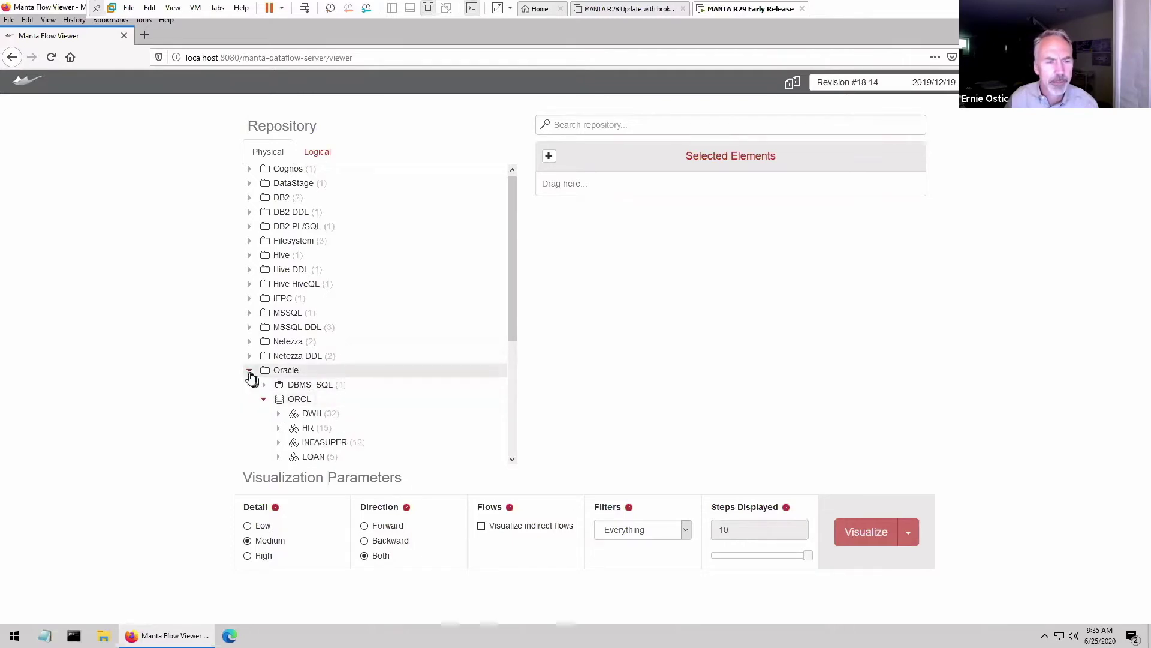
pyautogui.click(250, 370)
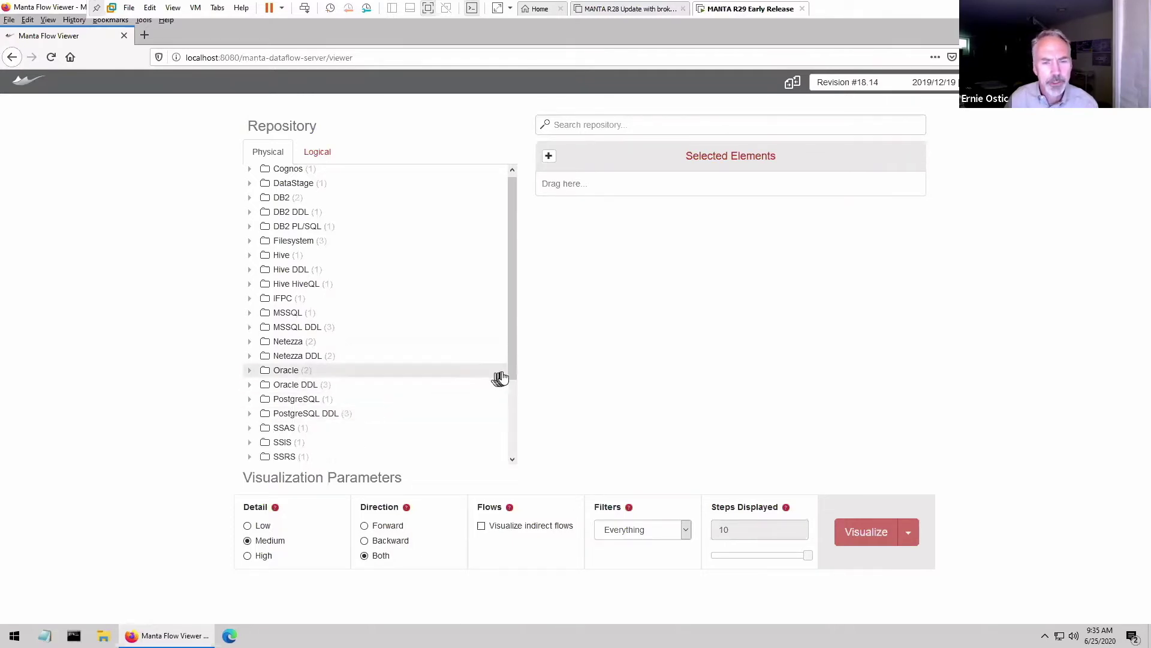
# Step: Add the customers report under SSRS to the selected elements and visualize its data flow
pyautogui.moveTo(513, 372); pyautogui.dragTo(501, 417)
pyautogui.click(251, 391)
pyautogui.click(252, 392)
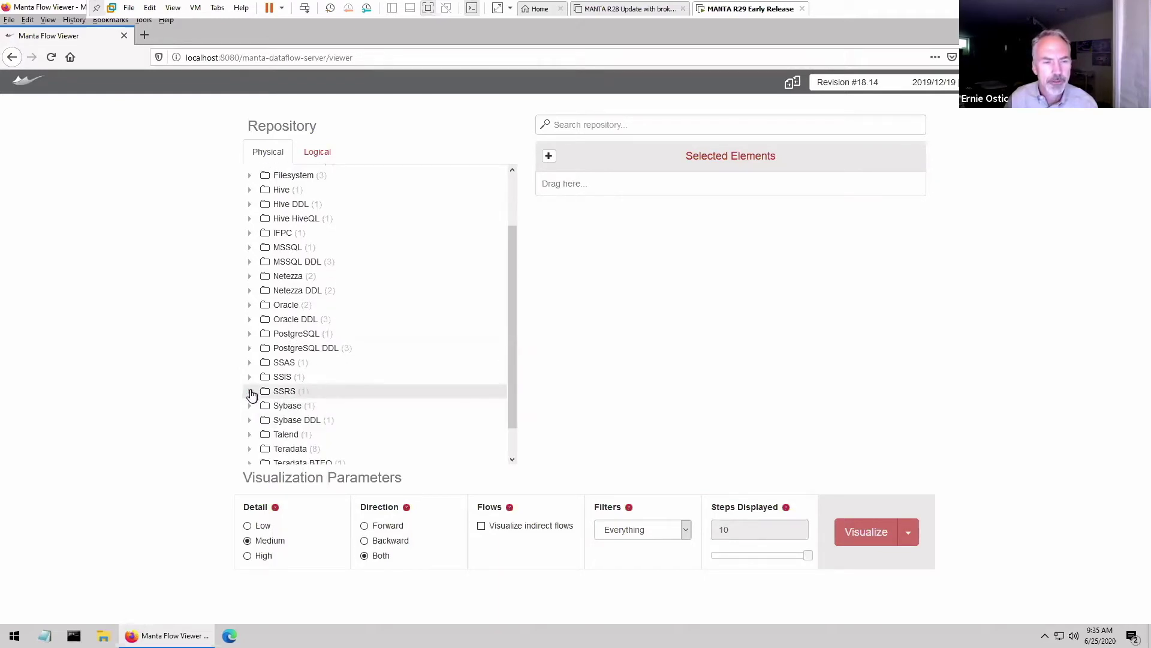
pyautogui.click(251, 391)
pyautogui.doubleClick(329, 422)
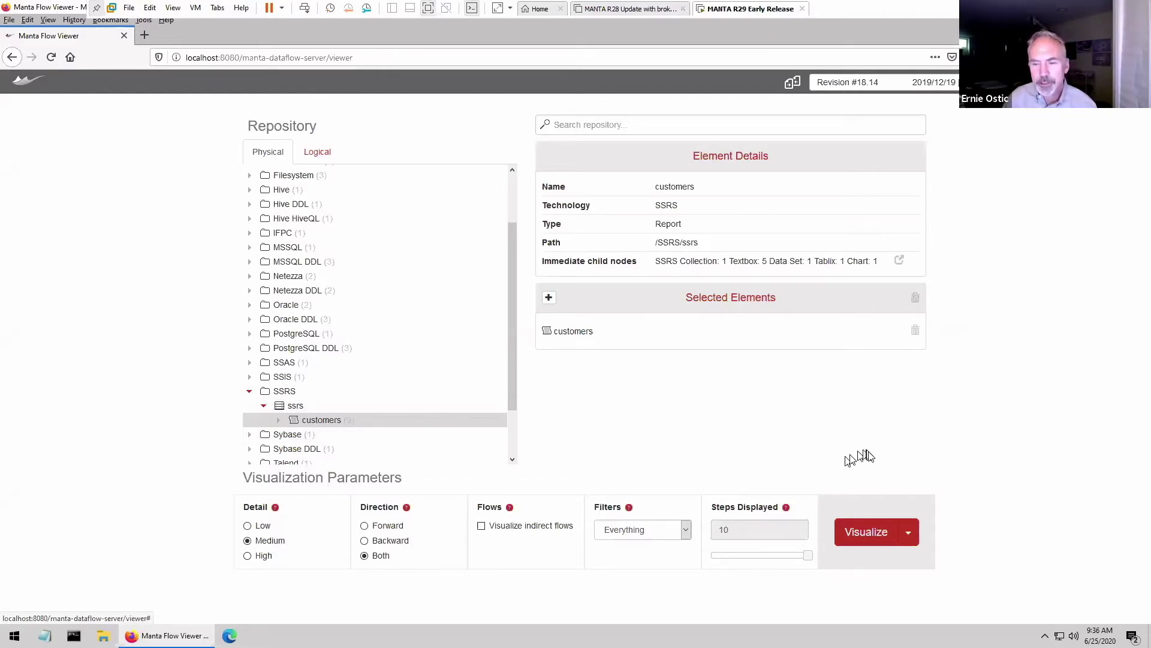
pyautogui.click(867, 534)
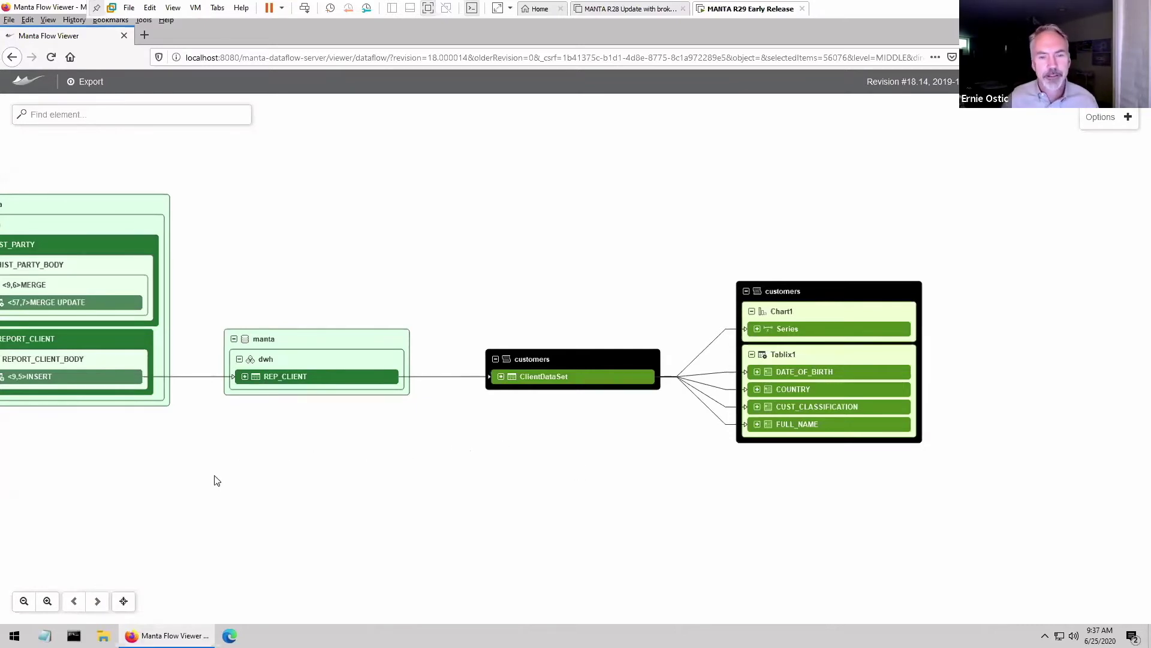
# Step: Trace the customers report's lineage upstream to the ORCL source tables, and return the graph to its starting element
pyautogui.moveTo(215, 480); pyautogui.dragTo(357, 481)
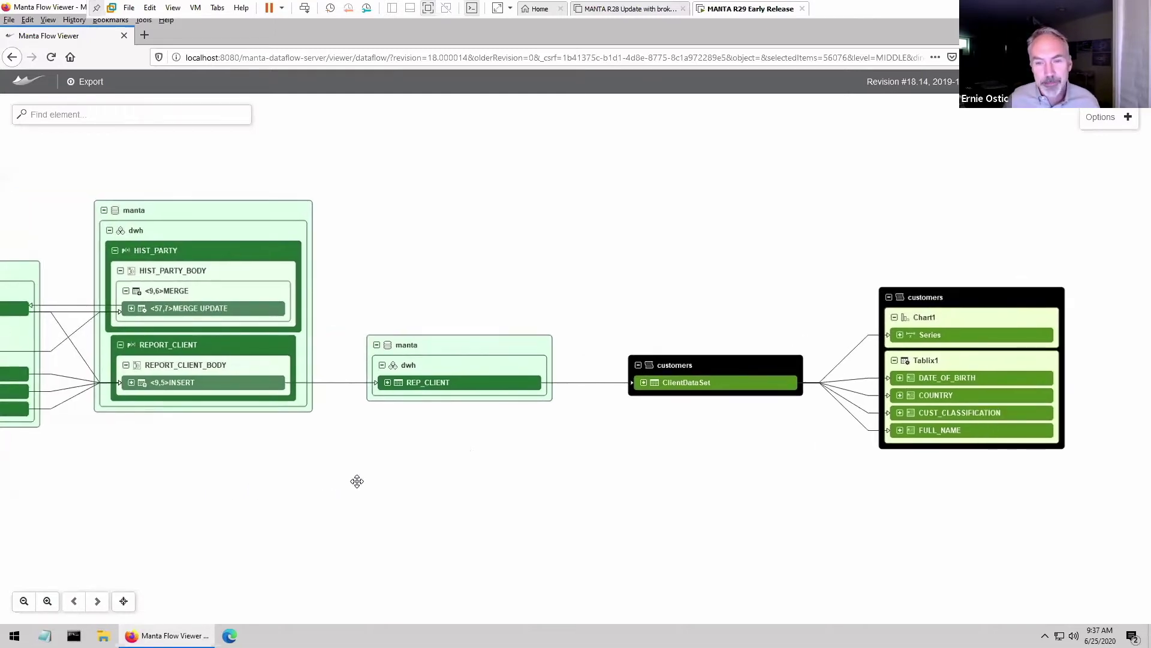
pyautogui.moveTo(180, 480); pyautogui.dragTo(623, 468)
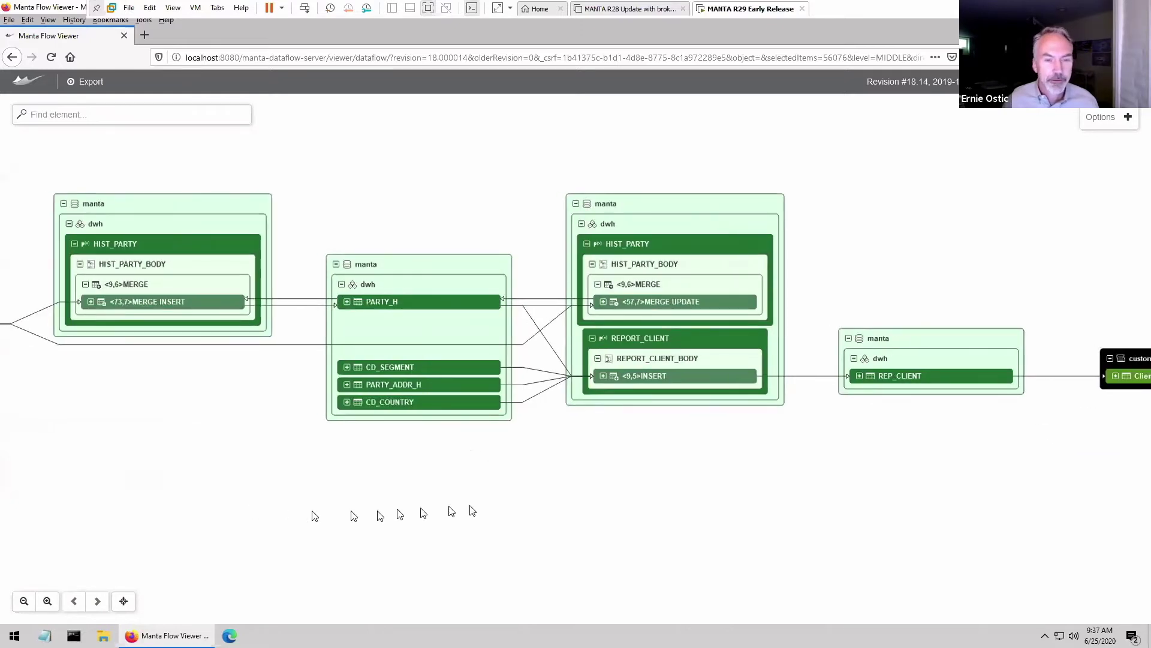
pyautogui.moveTo(469, 511); pyautogui.dragTo(766, 511)
pyautogui.moveTo(493, 520); pyautogui.dragTo(827, 515)
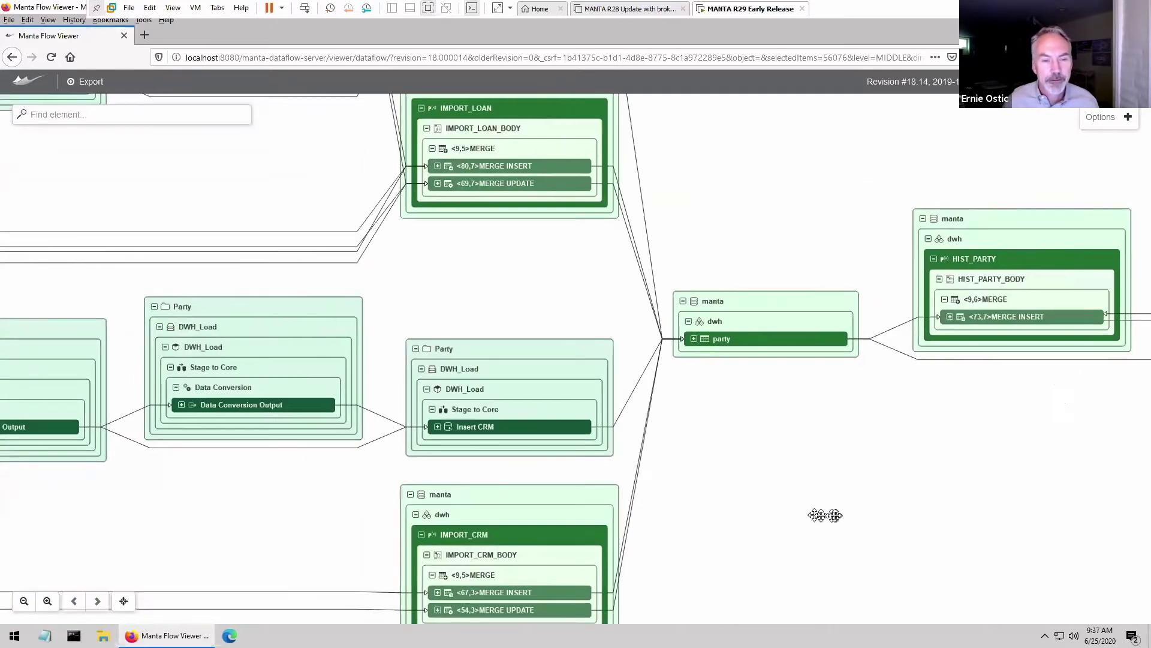
pyautogui.scroll(-1, 835, 520)
pyautogui.moveTo(406, 519); pyautogui.dragTo(784, 529)
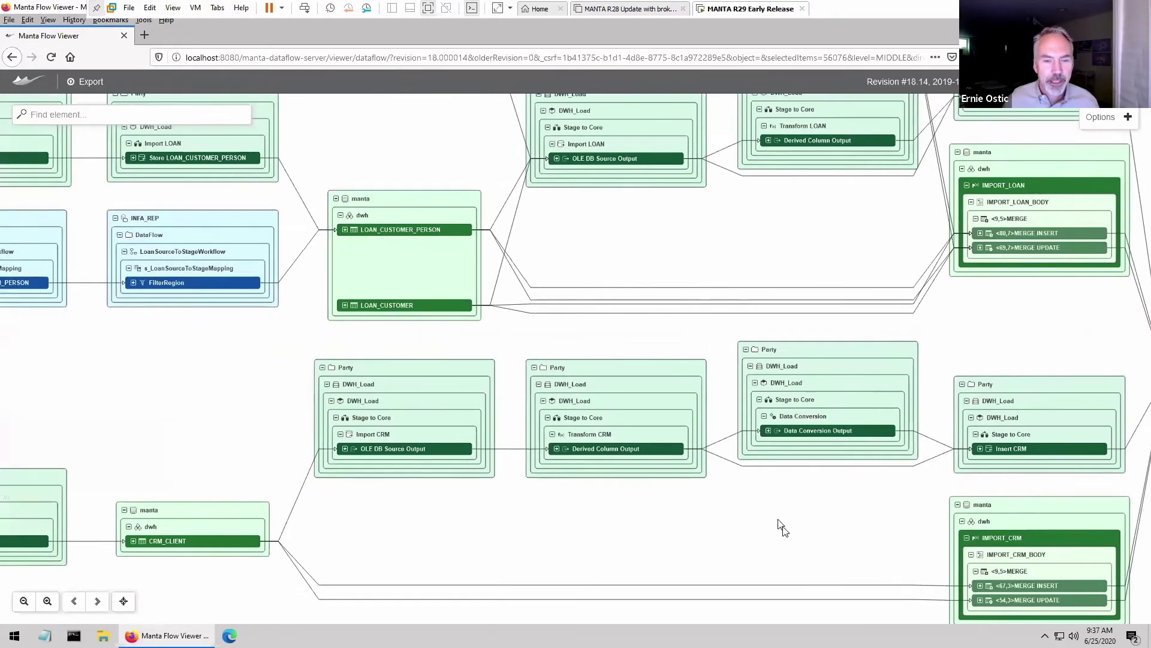
pyautogui.moveTo(446, 523); pyautogui.dragTo(1063, 573)
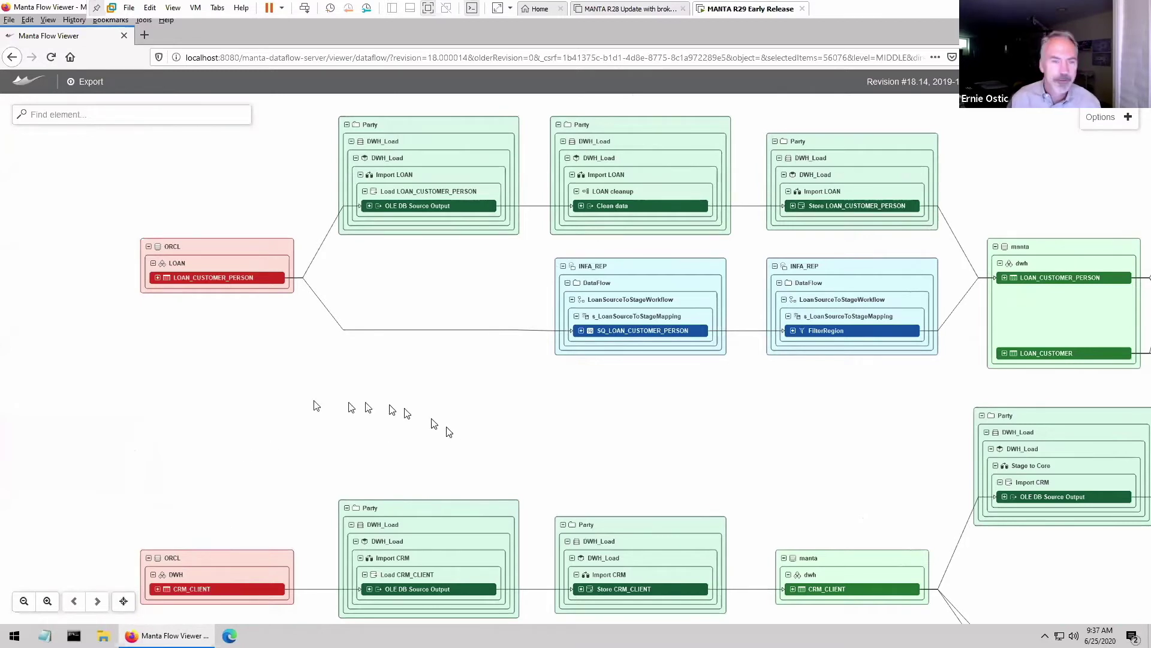
pyautogui.click(122, 601)
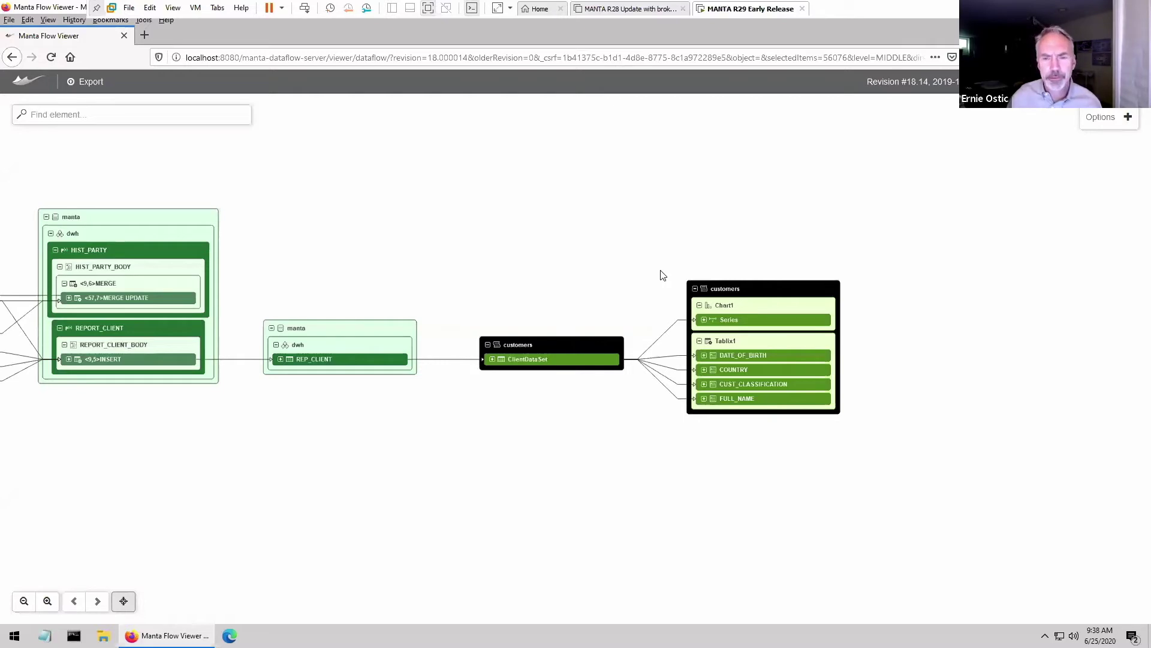
# Step: Expand ClientDataSet into its columns and highlight the flow of its FULL_NAME column
pyautogui.scroll(-1, 647, 261)
pyautogui.scroll(2, 645, 260)
pyautogui.moveTo(630, 260); pyautogui.dragTo(731, 231)
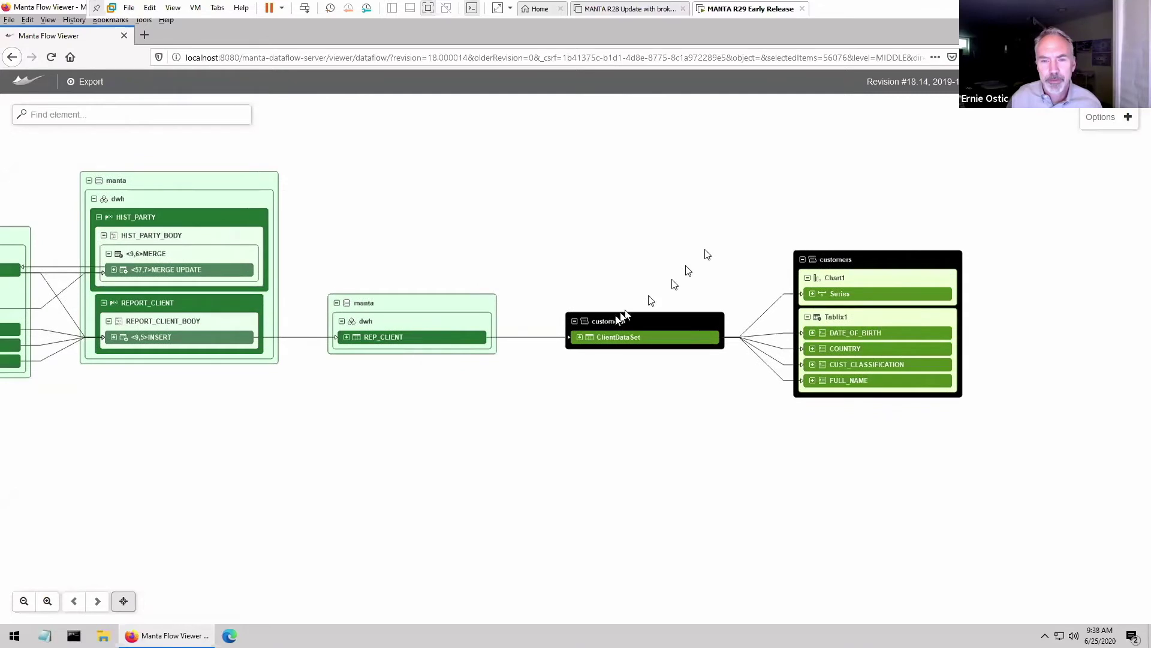
pyautogui.click(579, 337)
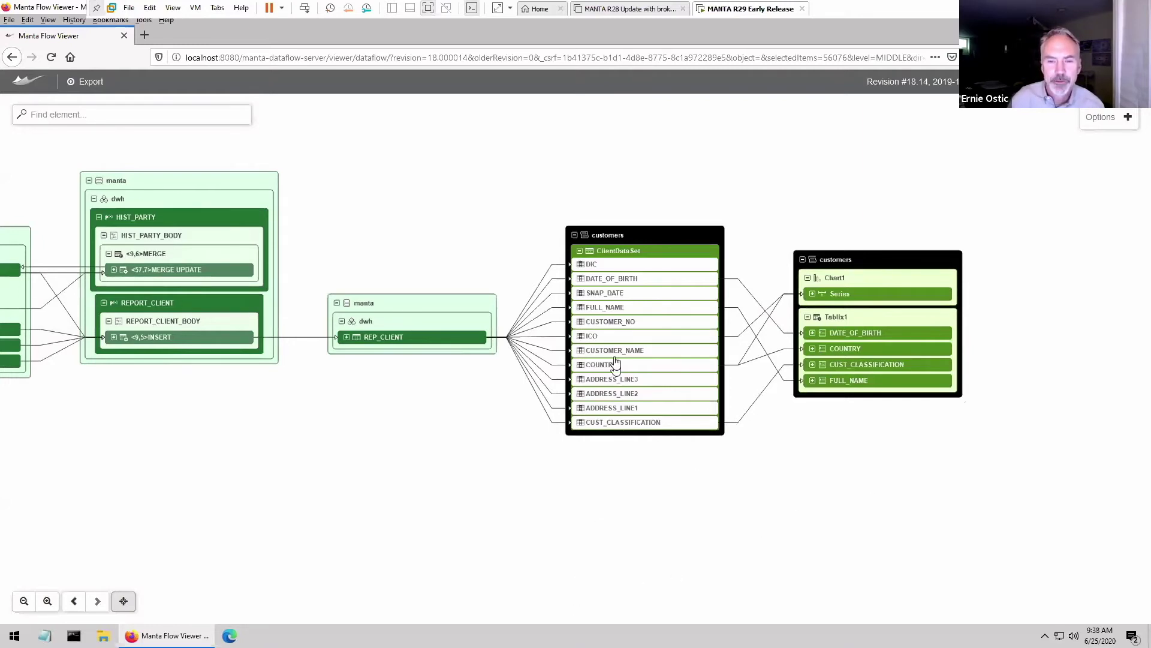
pyautogui.click(613, 309)
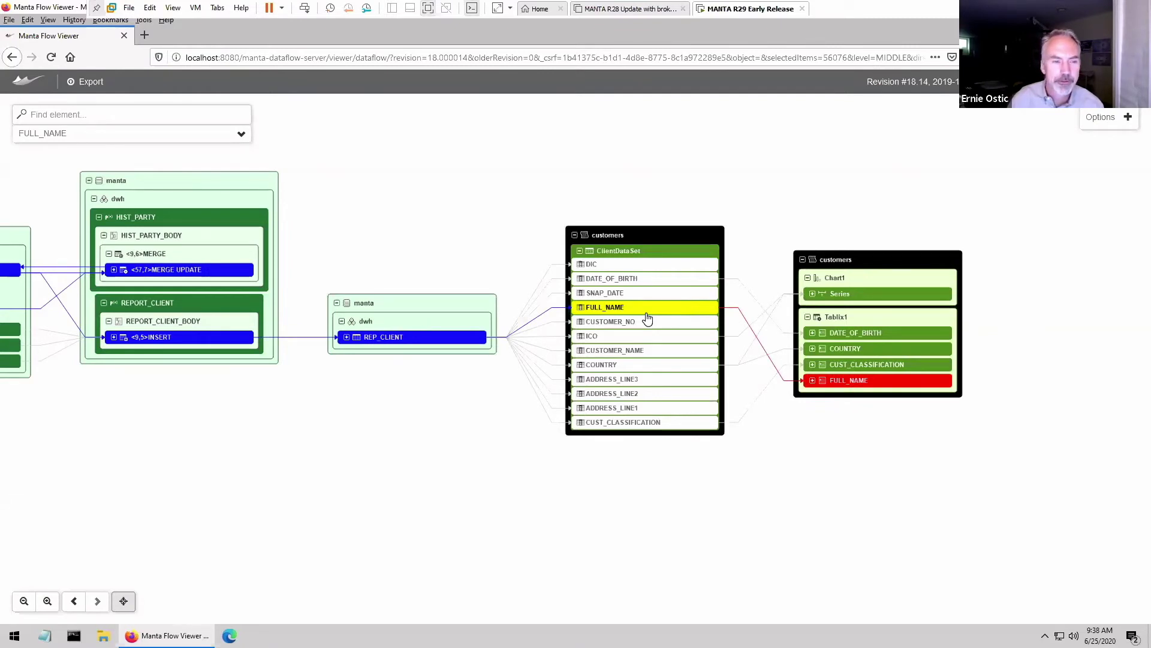
# Step: Expand the <9,5>INSERT statement in REPORT_CLIENT and highlight the flow of its 11 FULL_NAME column
pyautogui.moveTo(501, 449); pyautogui.dragTo(664, 478)
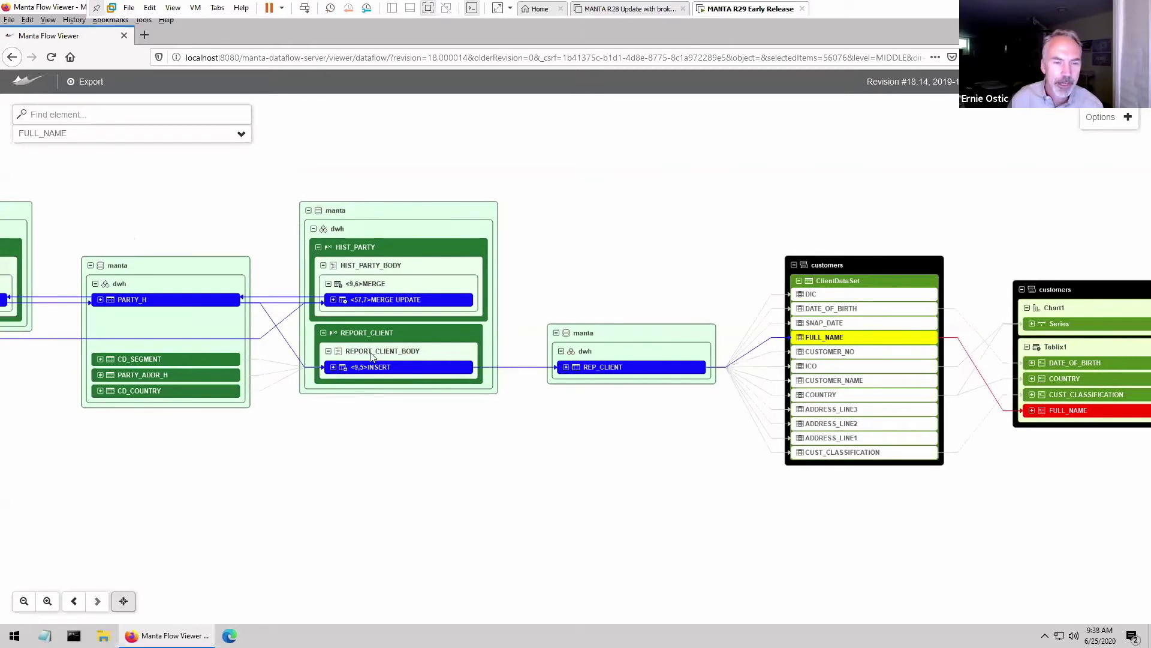
pyautogui.click(333, 368)
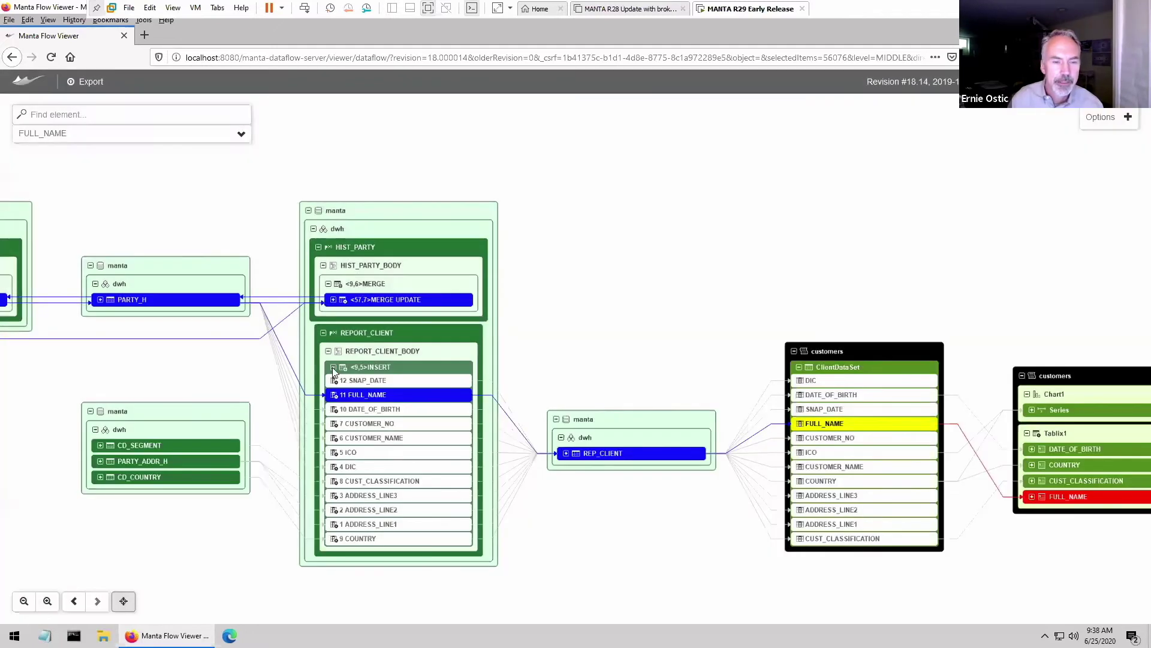
pyautogui.click(373, 399)
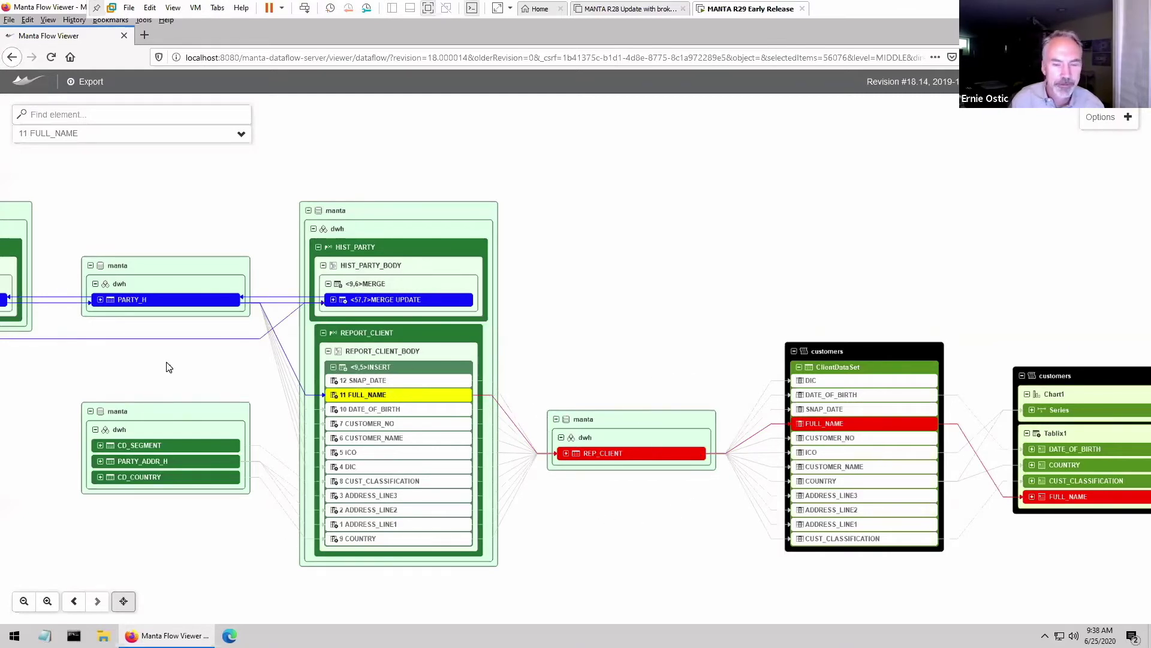
# Step: Expand the PARTY_H table to show which columns feed 11 FULL_NAME
pyautogui.moveTo(546, 346); pyautogui.dragTo(733, 358)
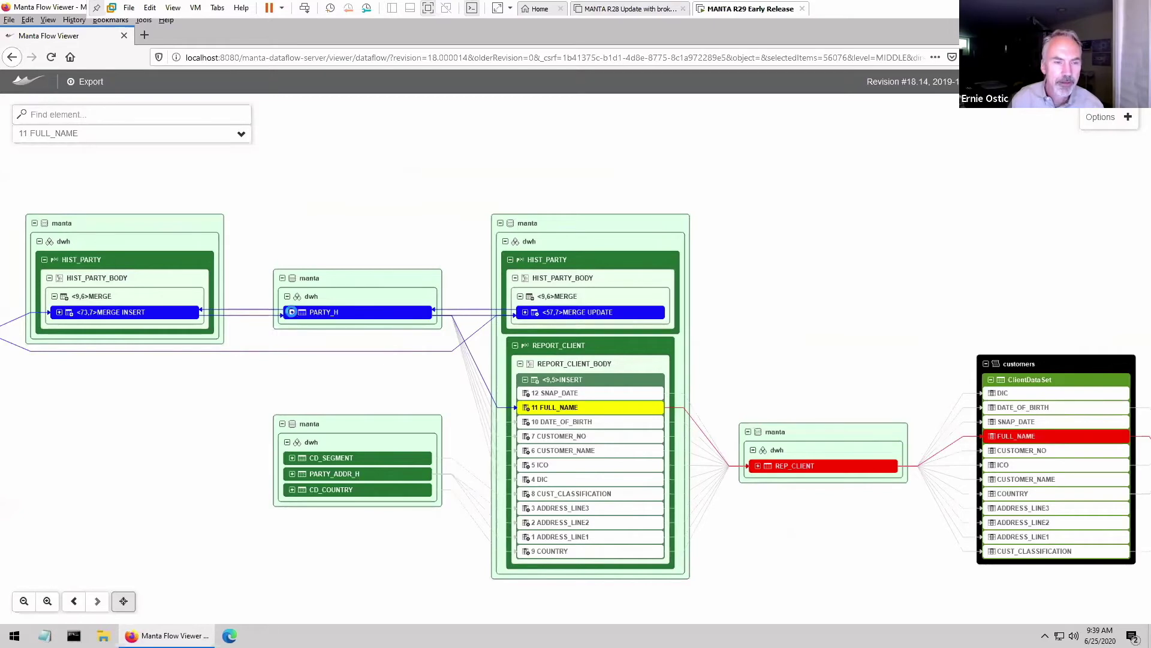
pyautogui.click(292, 312)
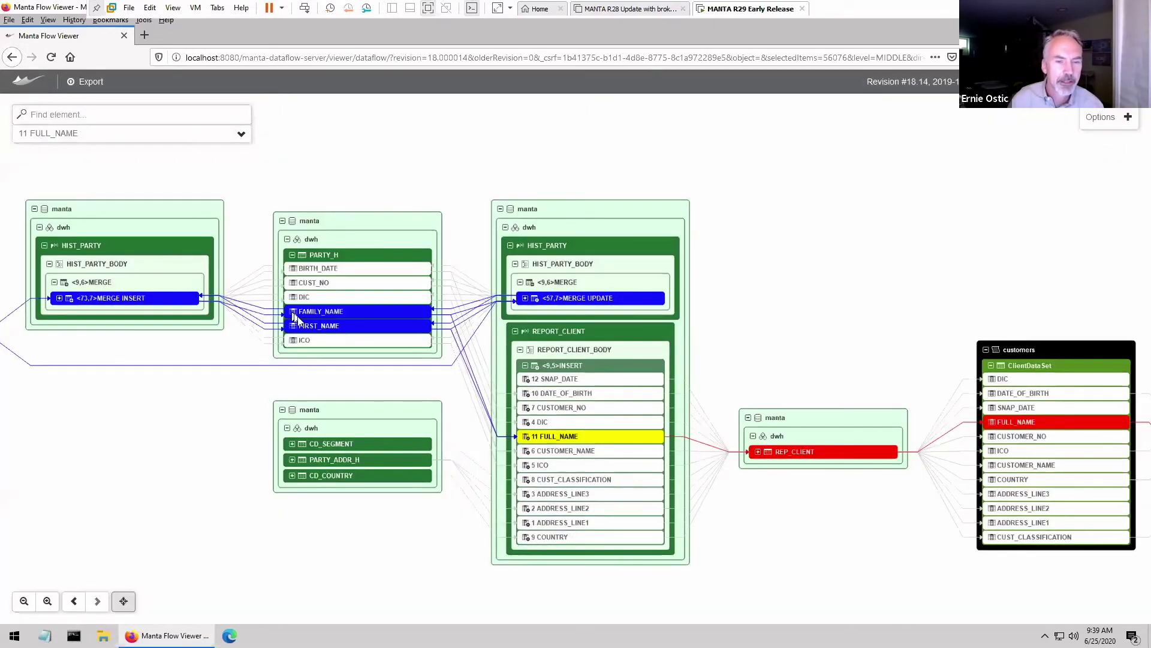
pyautogui.moveTo(732, 290); pyautogui.dragTo(849, 320)
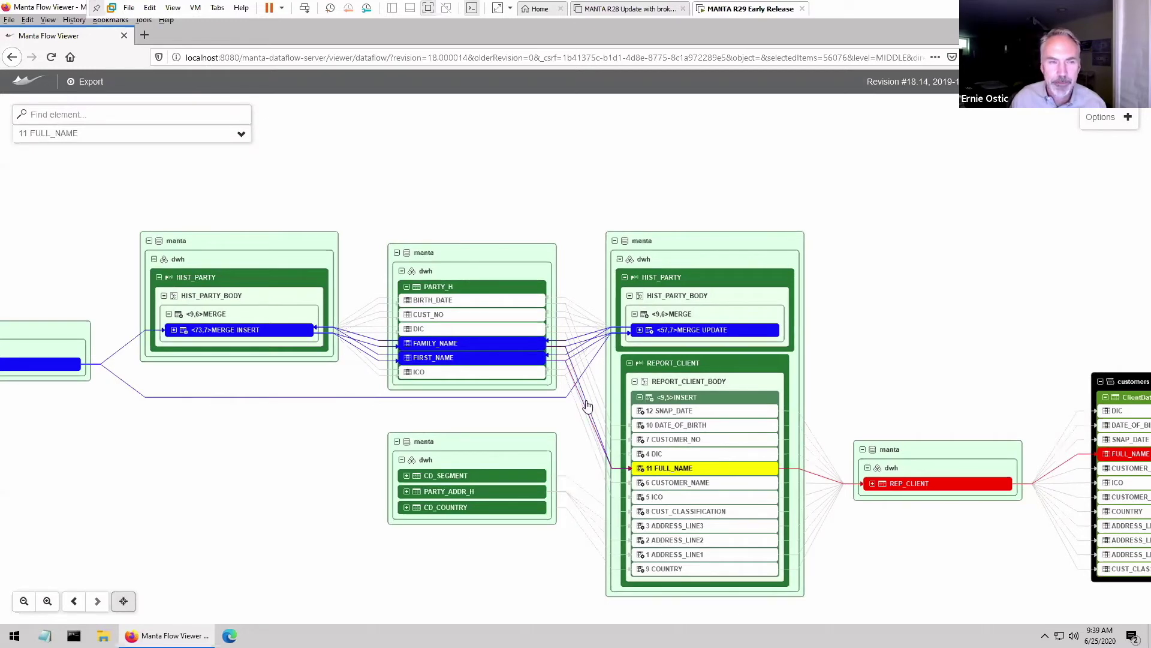
# Step: Review the full transformation logic in the details of 11 FULL_NAME, and close the details
pyautogui.click(240, 133)
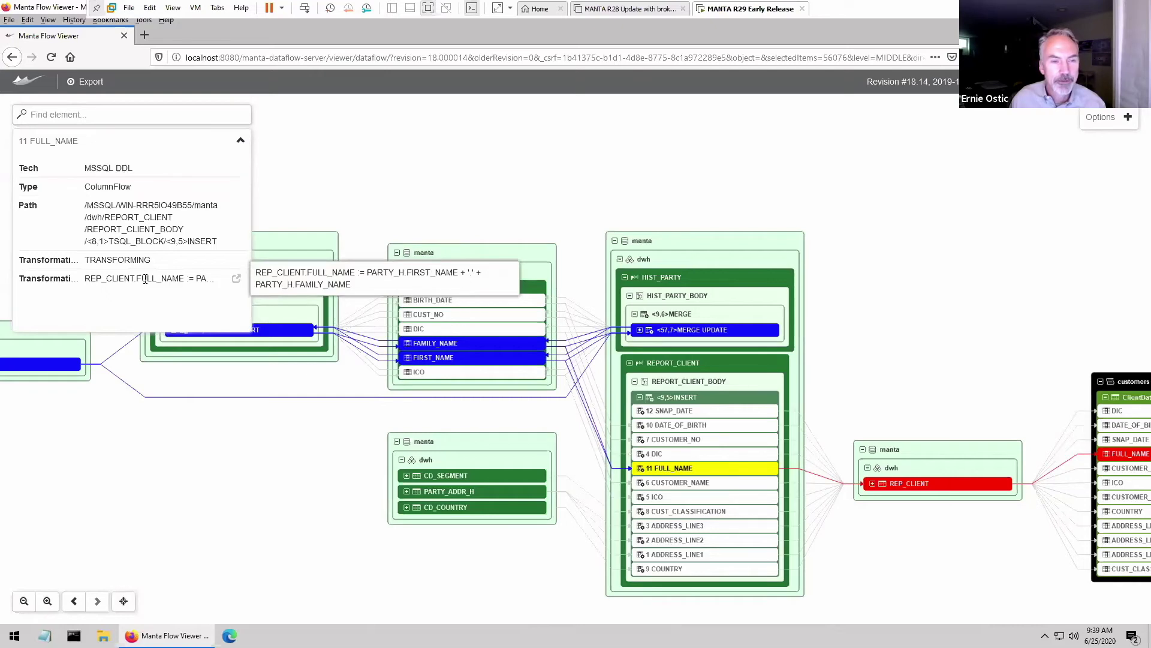
pyautogui.click(236, 279)
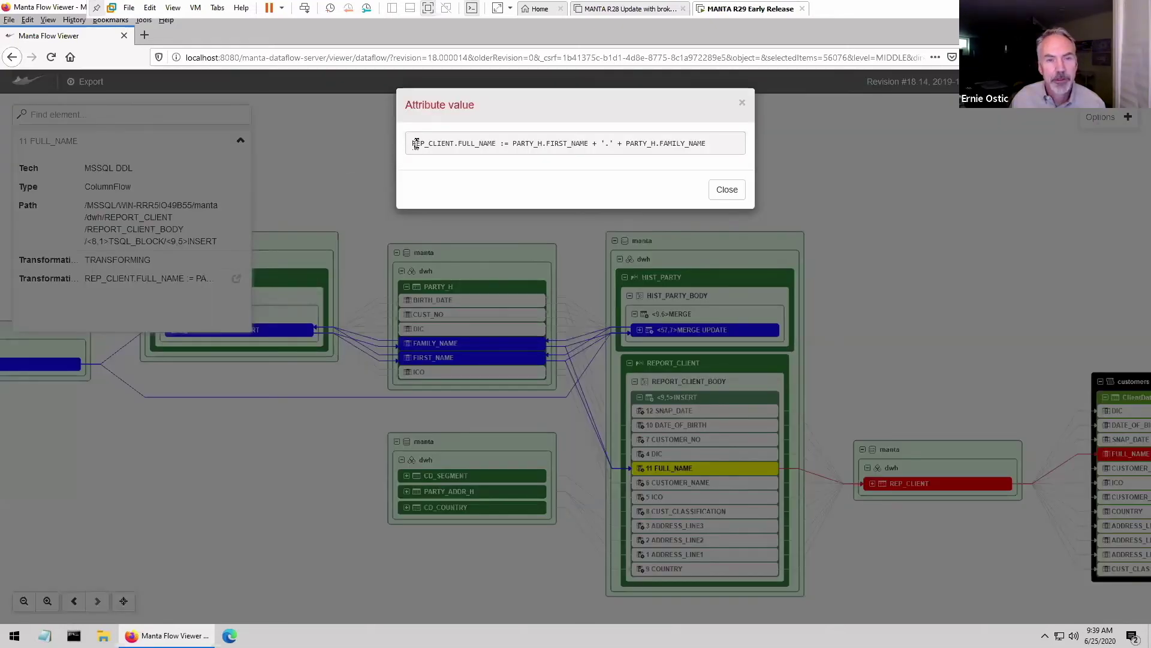
pyautogui.moveTo(413, 144); pyautogui.dragTo(714, 154)
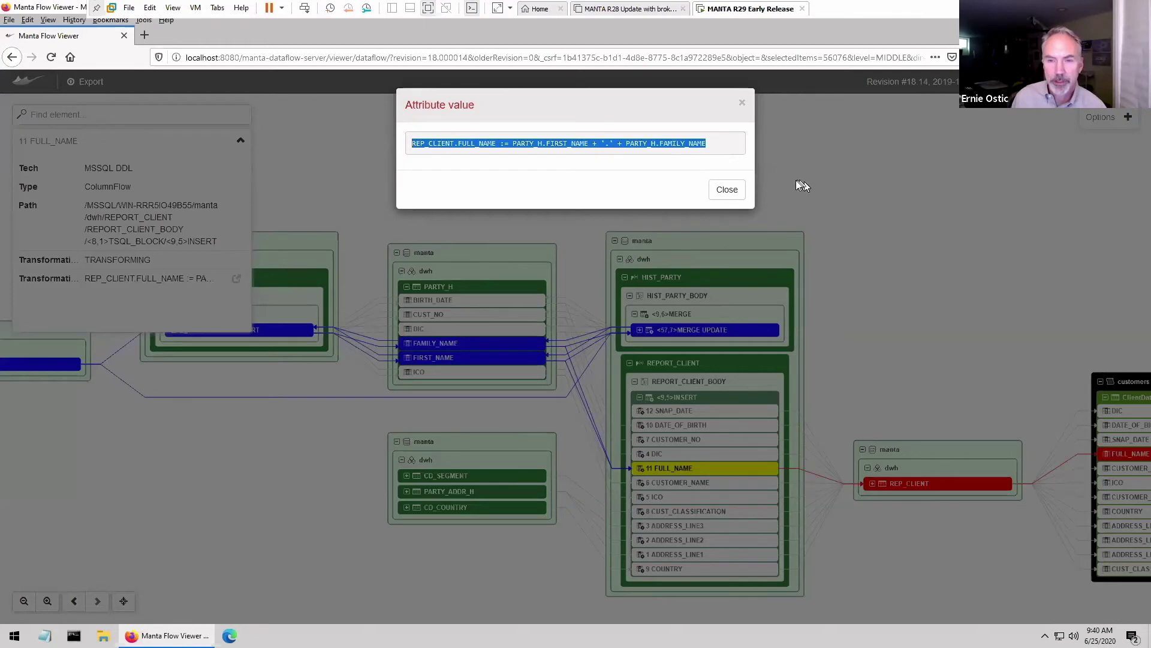
pyautogui.click(725, 191)
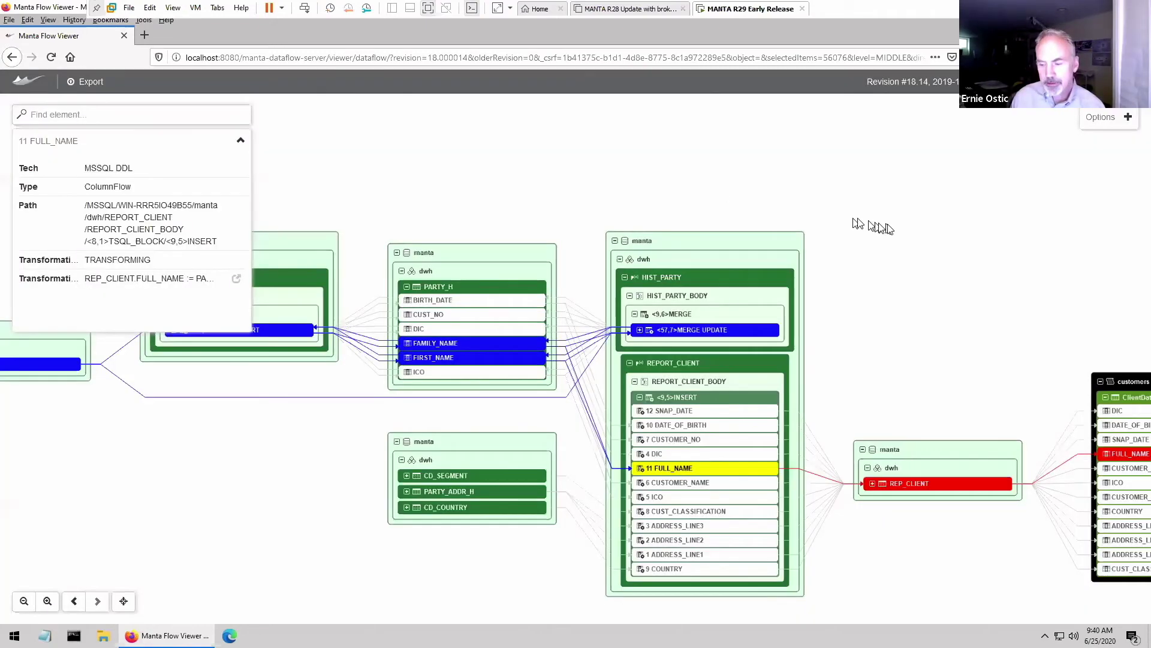
pyautogui.moveTo(874, 227); pyautogui.dragTo(714, 200)
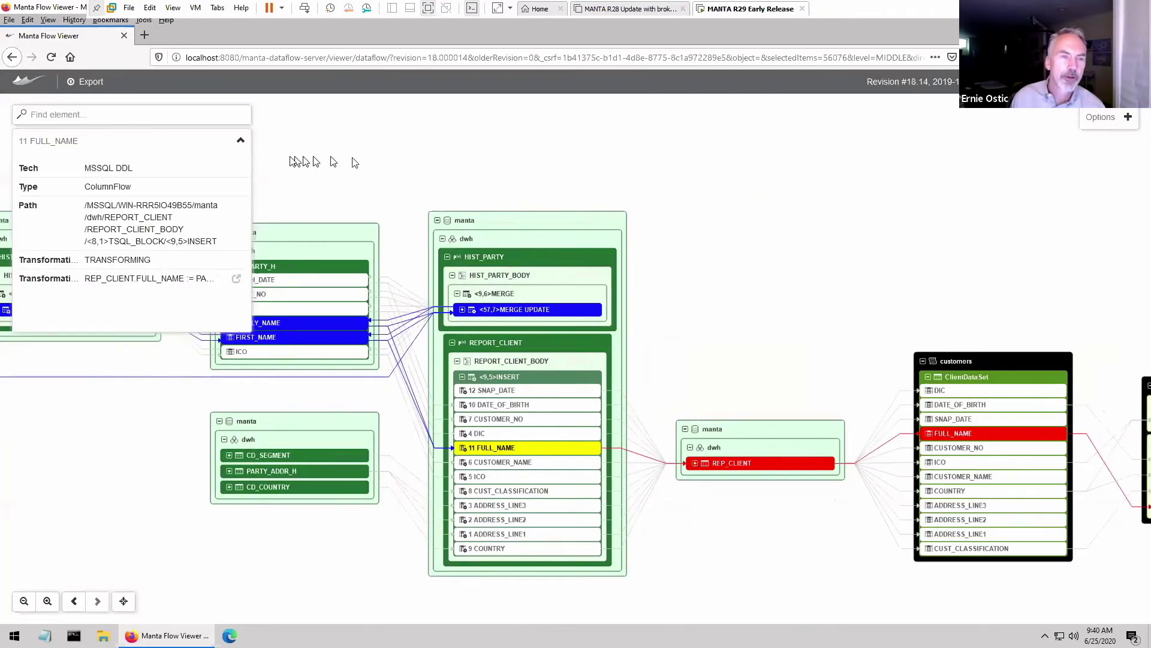
pyautogui.click(236, 144)
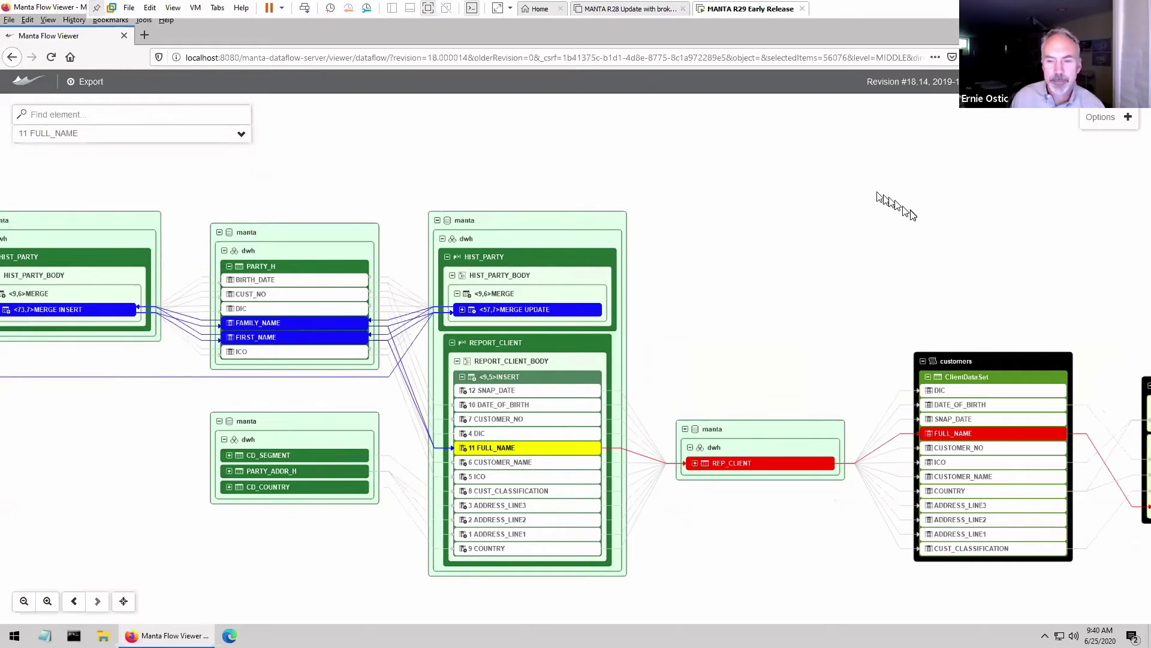
# Step: Highlight the flow of the REP_CLIENT table and restart the visualization for it
pyautogui.moveTo(874, 202); pyautogui.dragTo(630, 193)
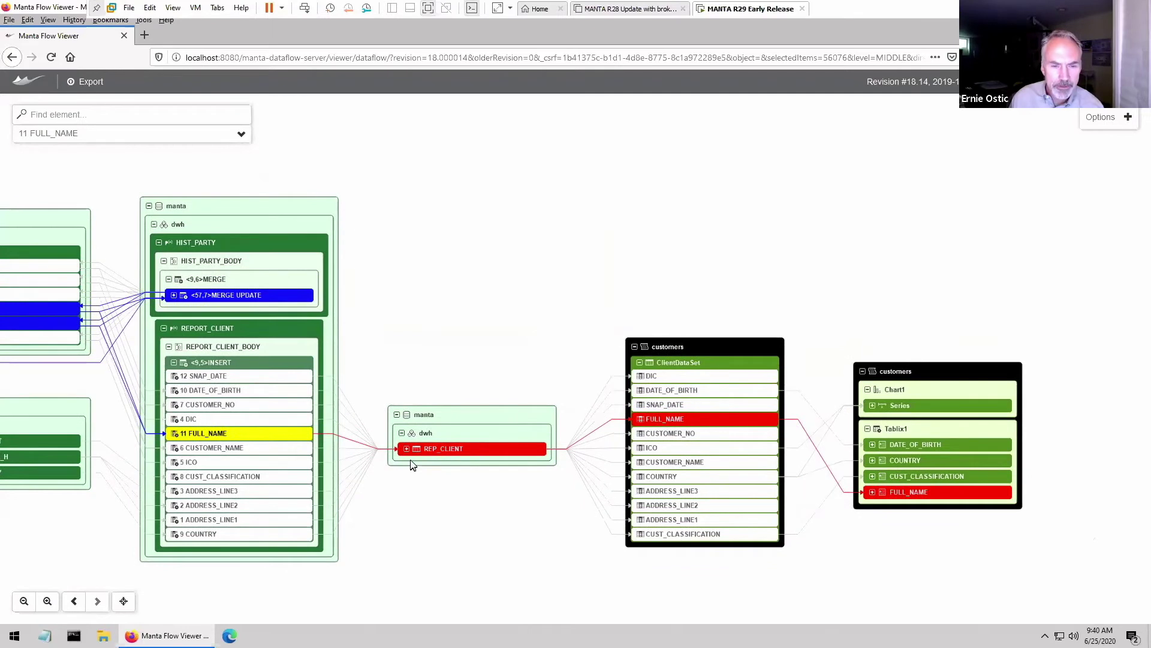
pyautogui.click(442, 456)
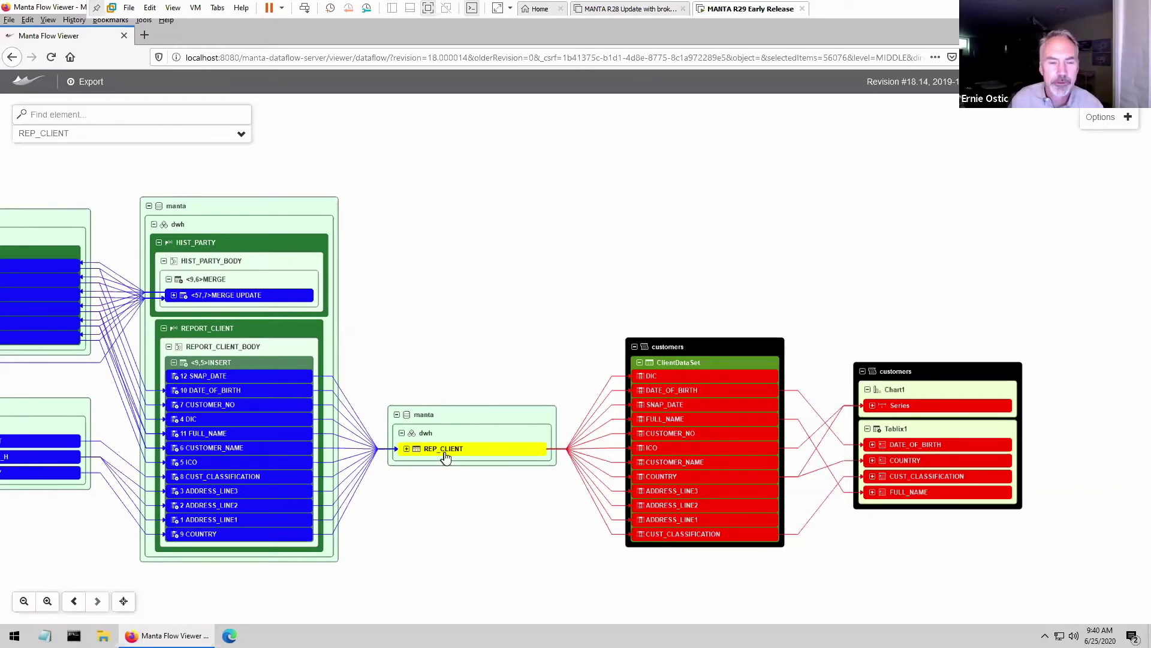
pyautogui.rightClick(445, 456)
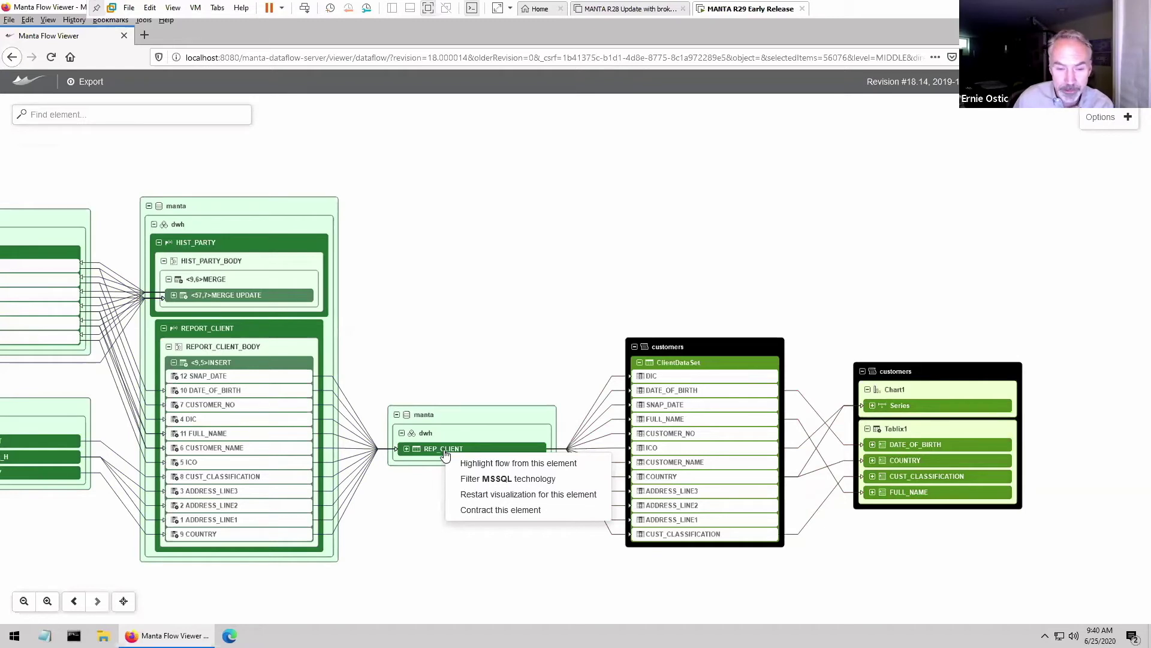
pyautogui.click(500, 493)
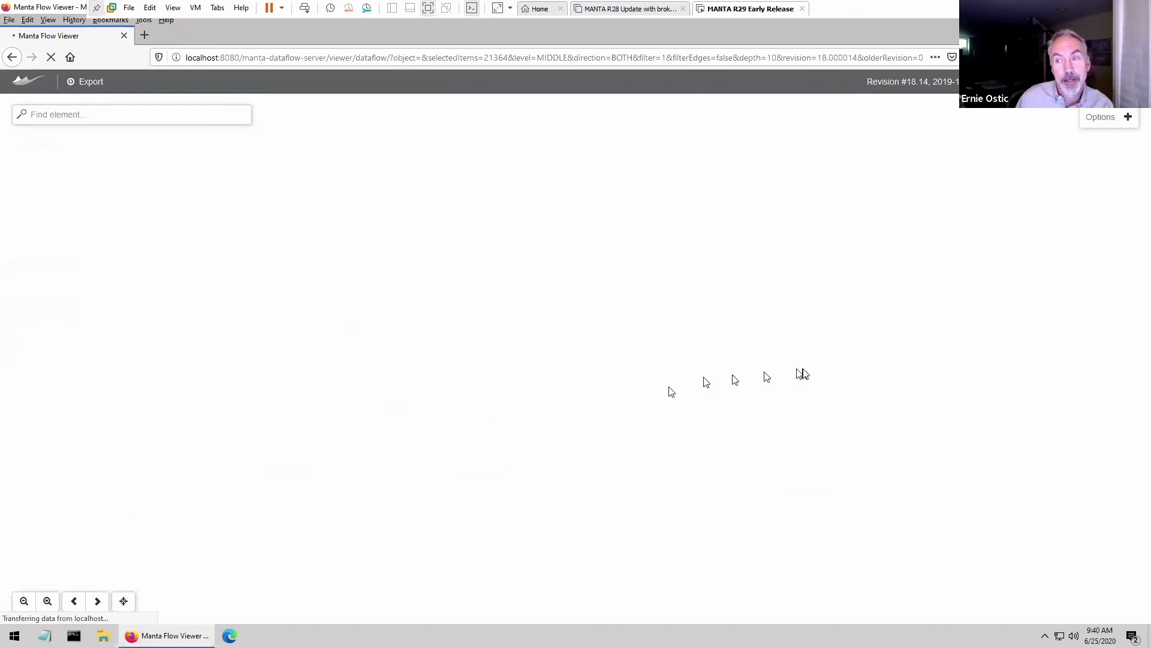
pyautogui.moveTo(809, 286); pyautogui.dragTo(640, 450)
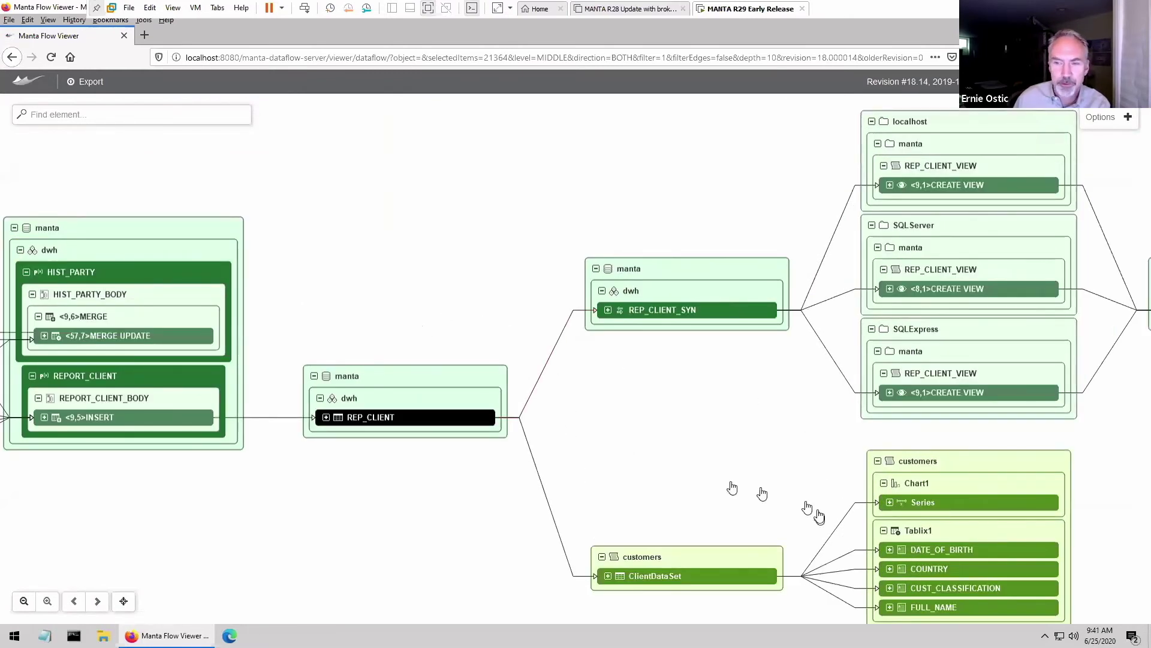
# Step: Return to the repository and turn on revision comparison, with Revision #15 as the older revision against Revision #18.14
pyautogui.moveTo(728, 480); pyautogui.dragTo(677, 493)
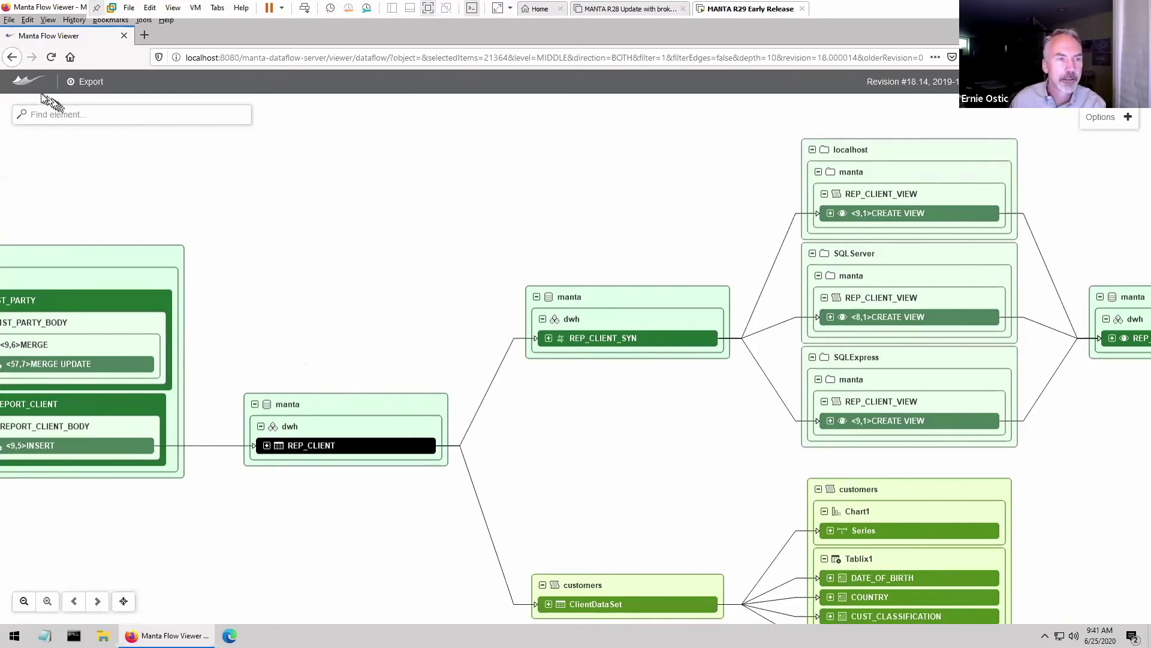
pyautogui.click(27, 82)
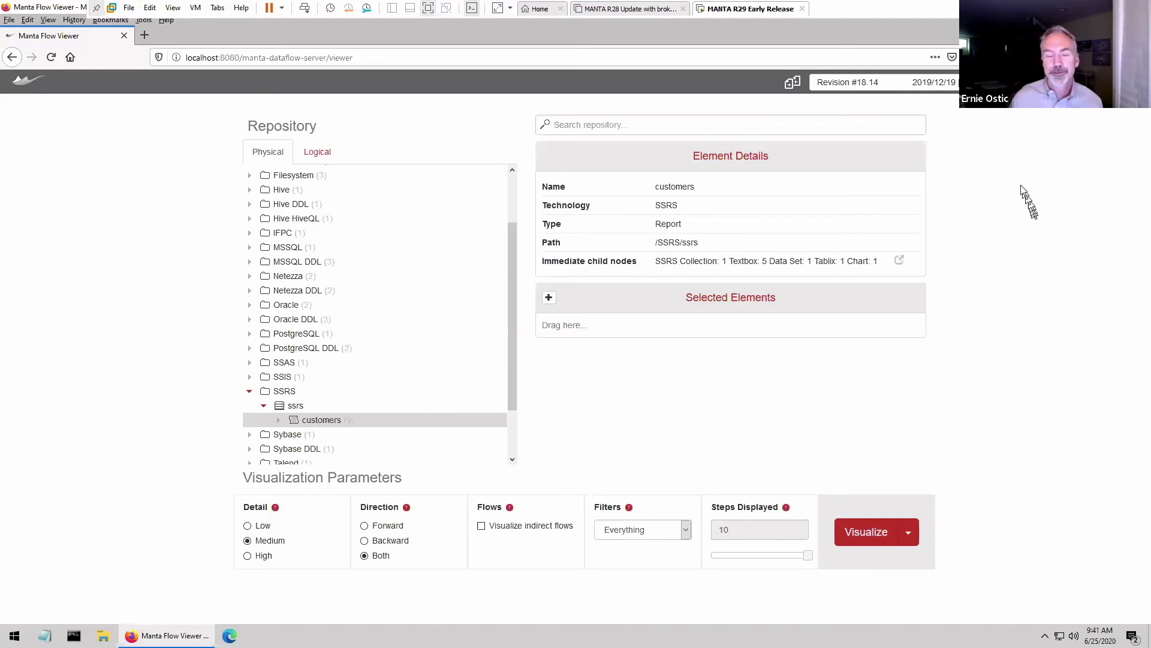
pyautogui.click(869, 83)
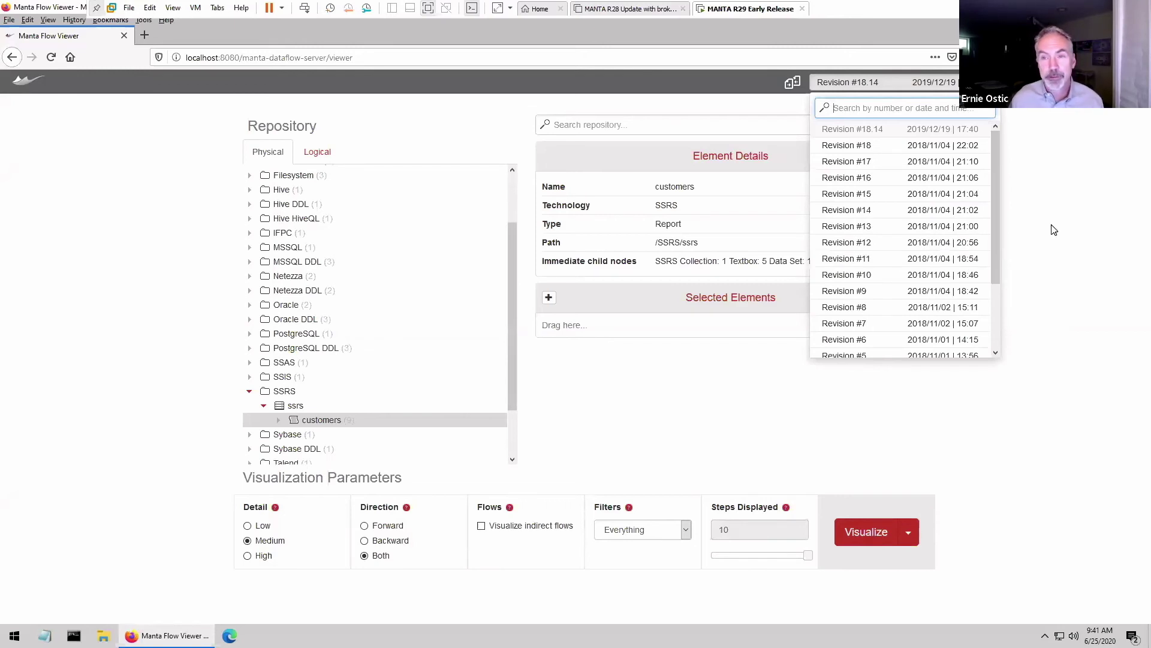
pyautogui.click(792, 85)
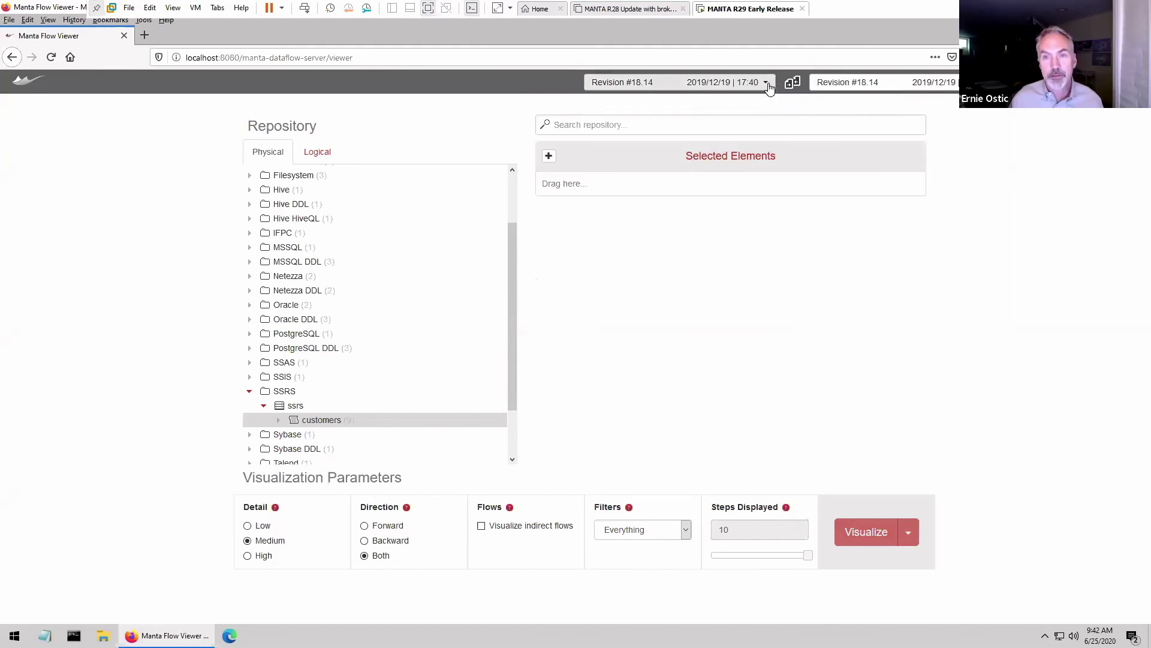
pyautogui.click(768, 83)
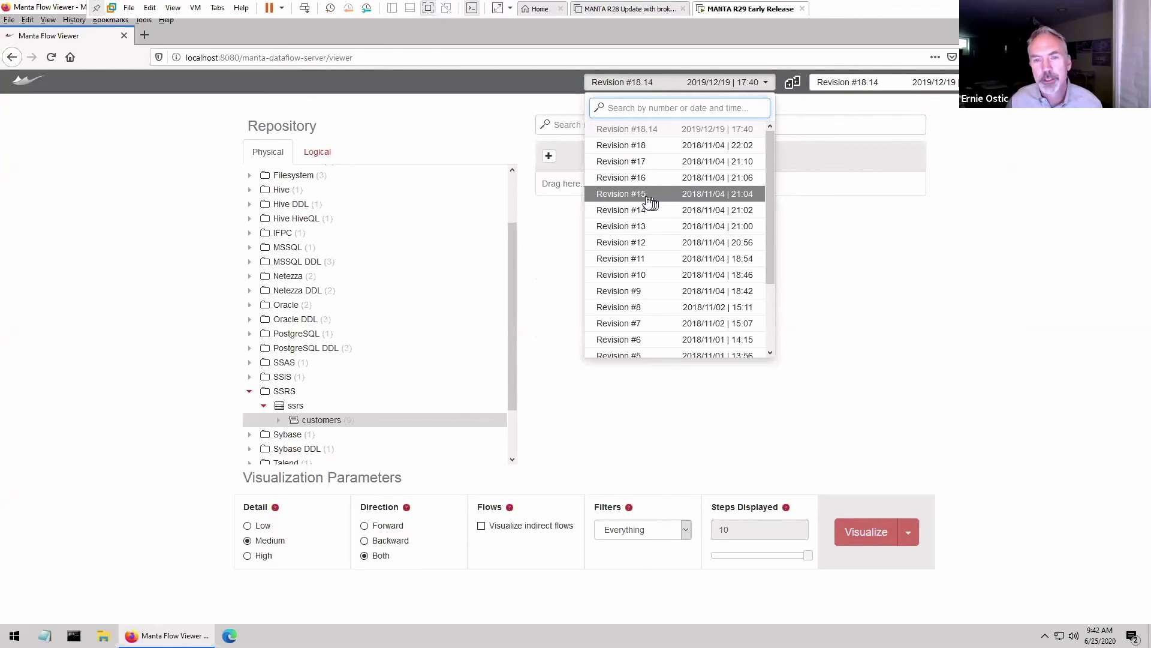
pyautogui.click(696, 195)
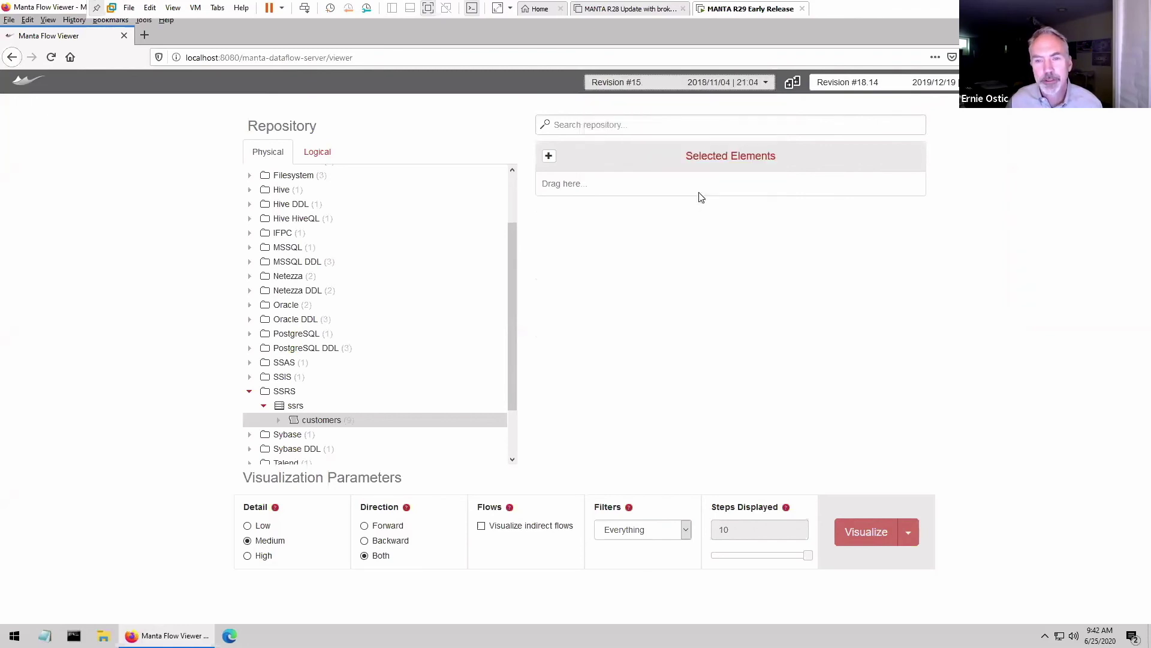
# Step: Add the SSRS customers report to the selected elements, set the filter to Important objects, and visualize the comparison
pyautogui.doubleClick(308, 422)
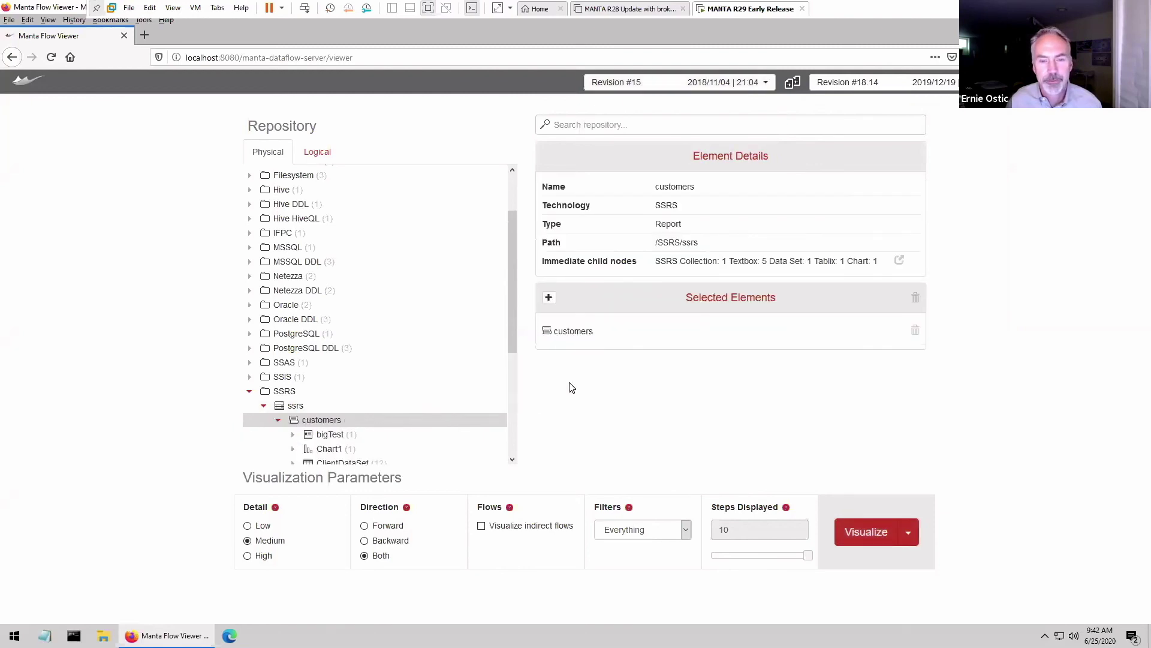
pyautogui.click(685, 530)
pyautogui.click(636, 593)
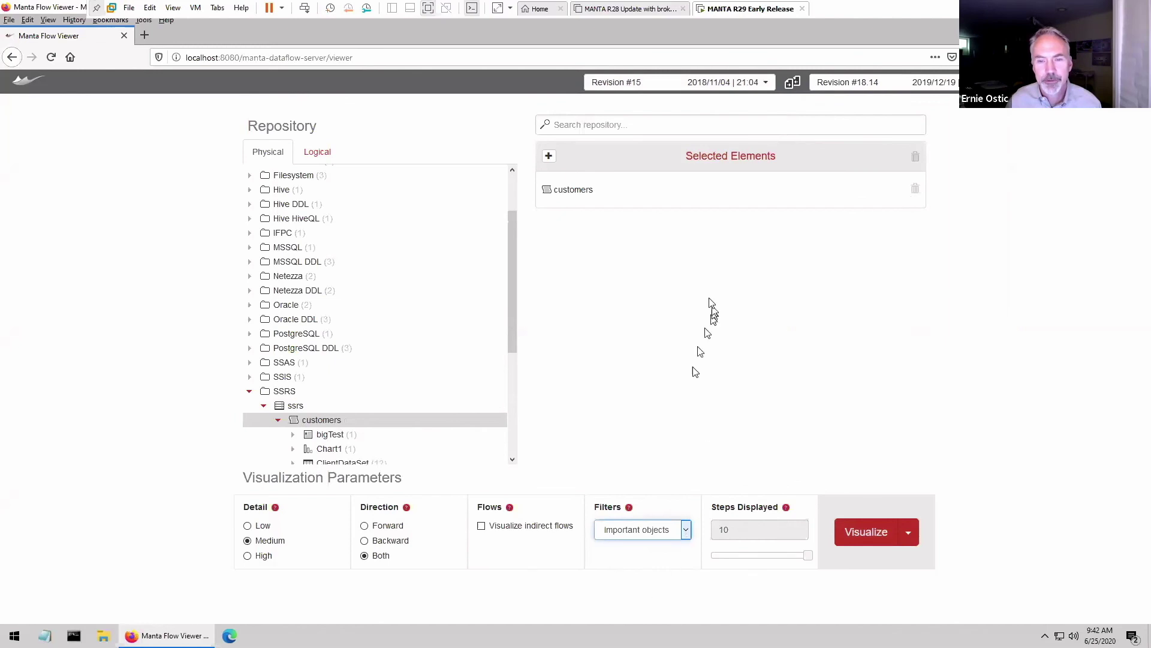
pyautogui.click(875, 536)
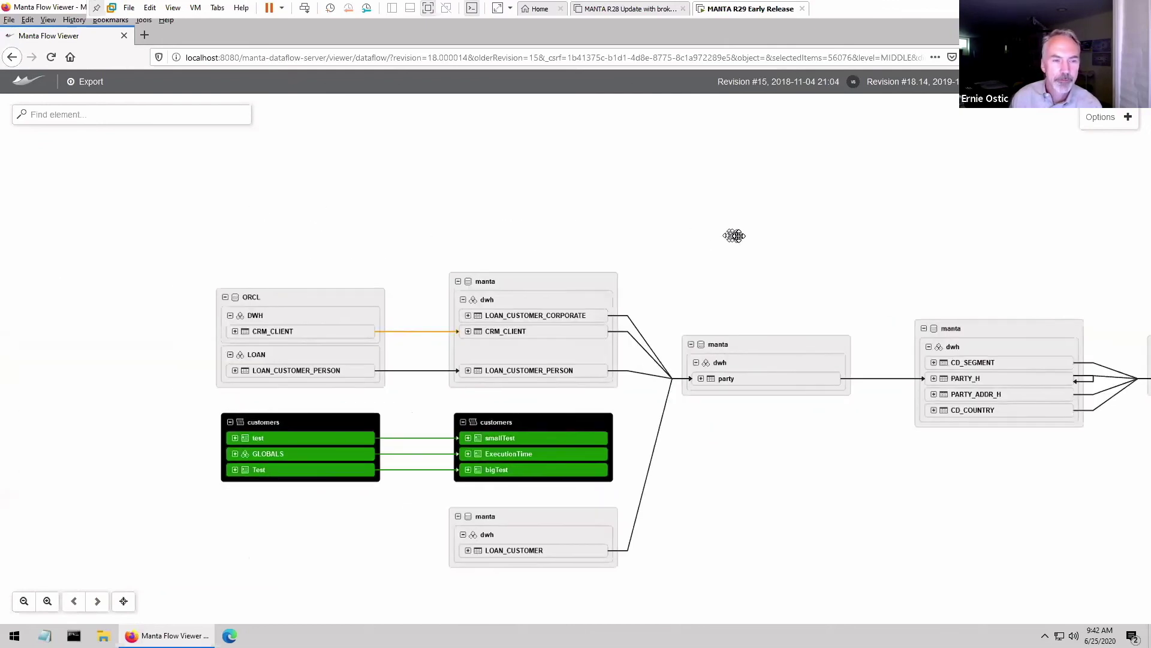
# Step: Expand the CRM_CLIENT table under ORCL DWH to examine which columns differ between the two revisions
pyautogui.click(246, 332)
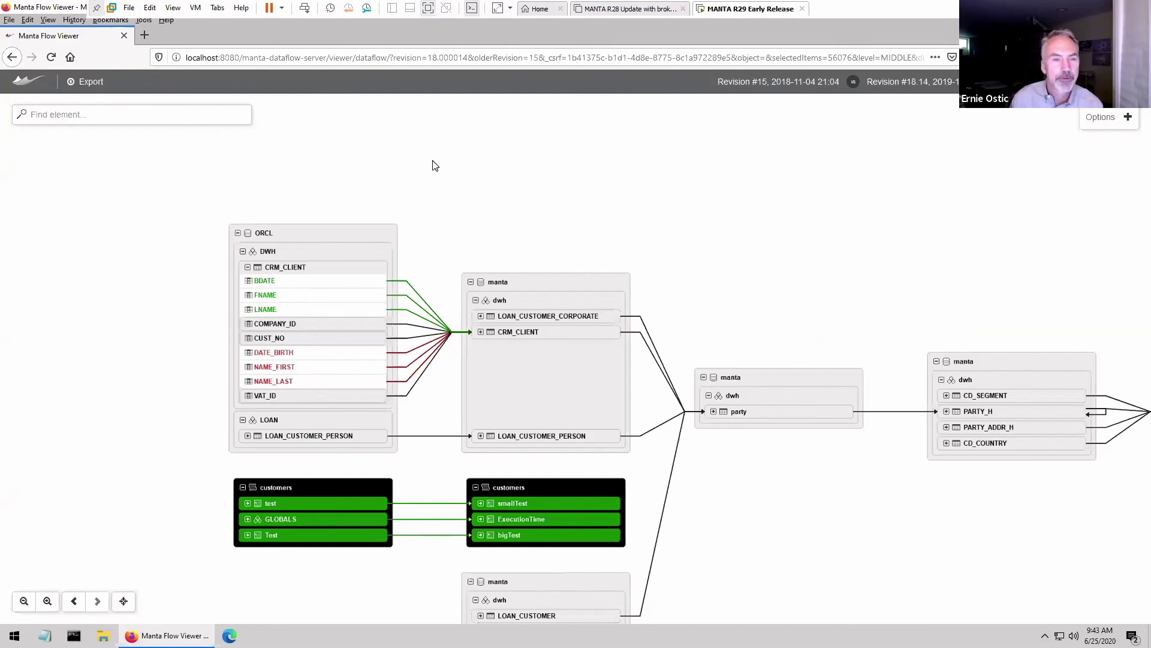
pyautogui.moveTo(378, 160); pyautogui.dragTo(490, 145)
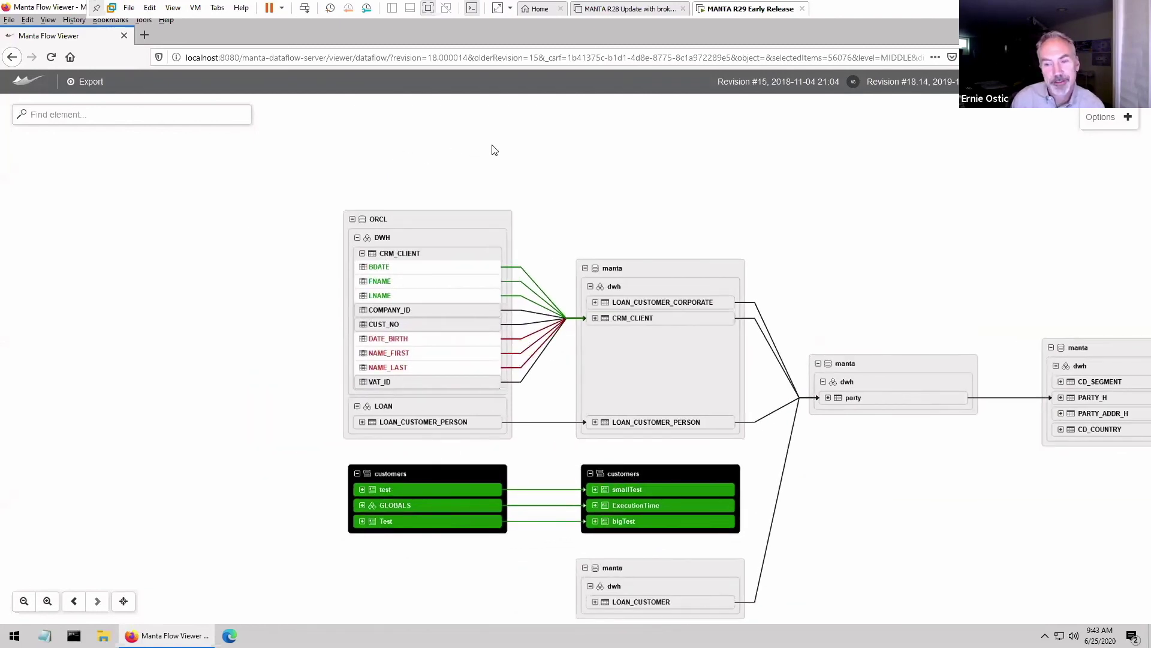